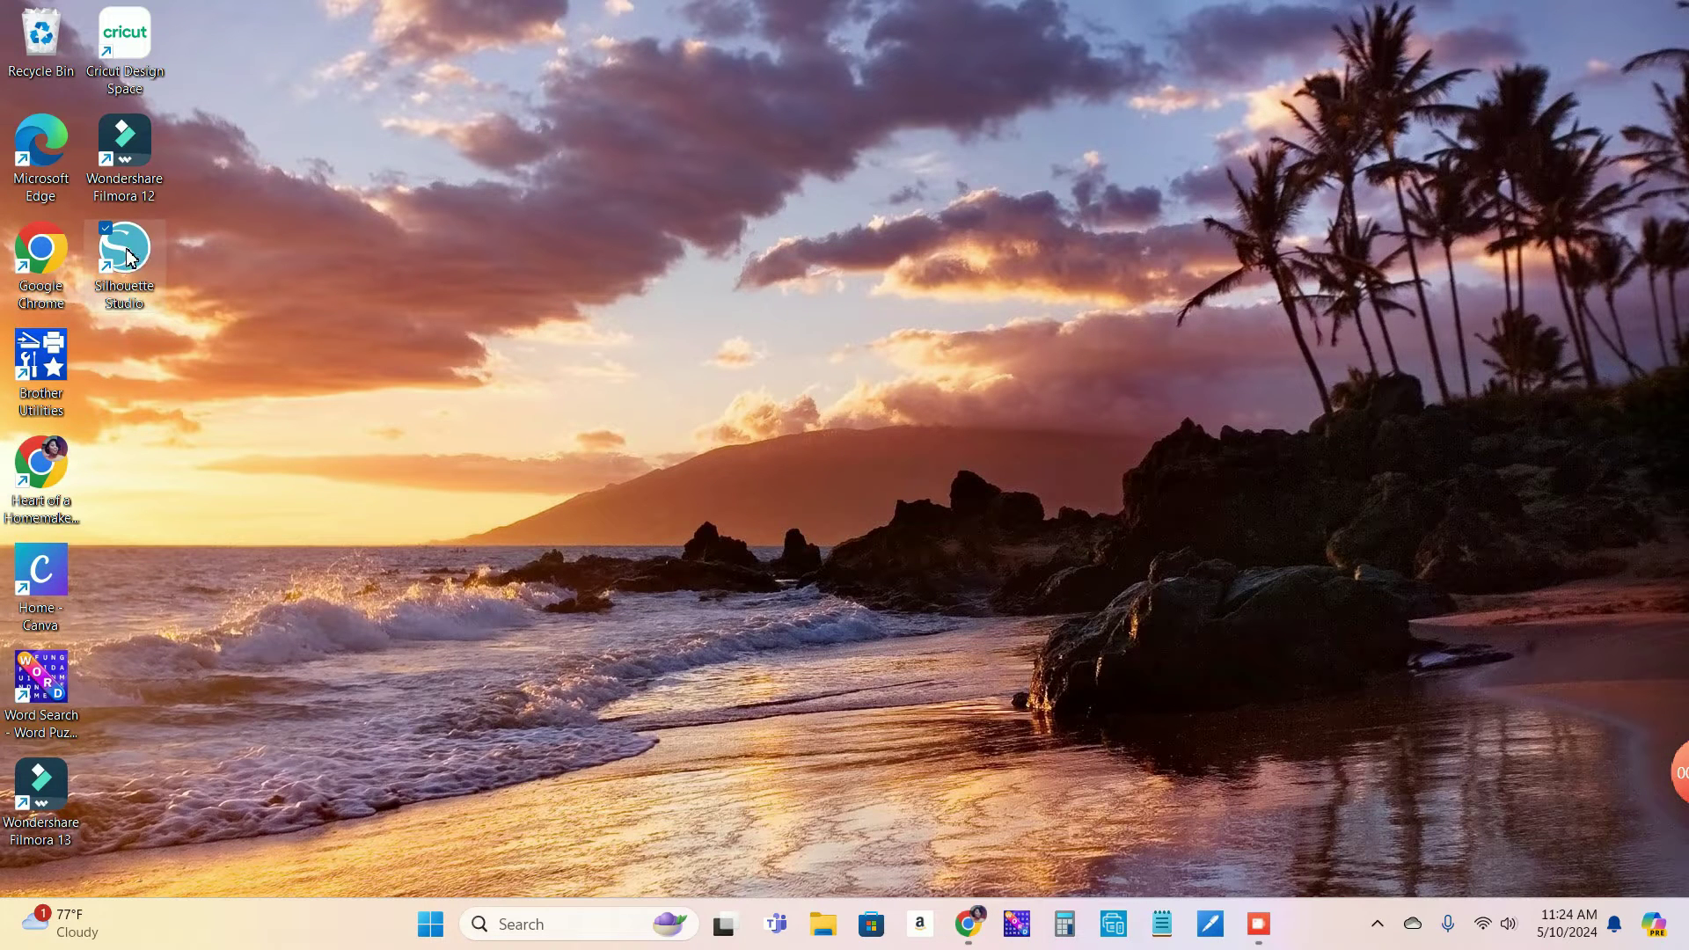
Launch Silhouette Studio from its desktop shortcut
{"action": "double_click", "coordinate": [128, 256]}
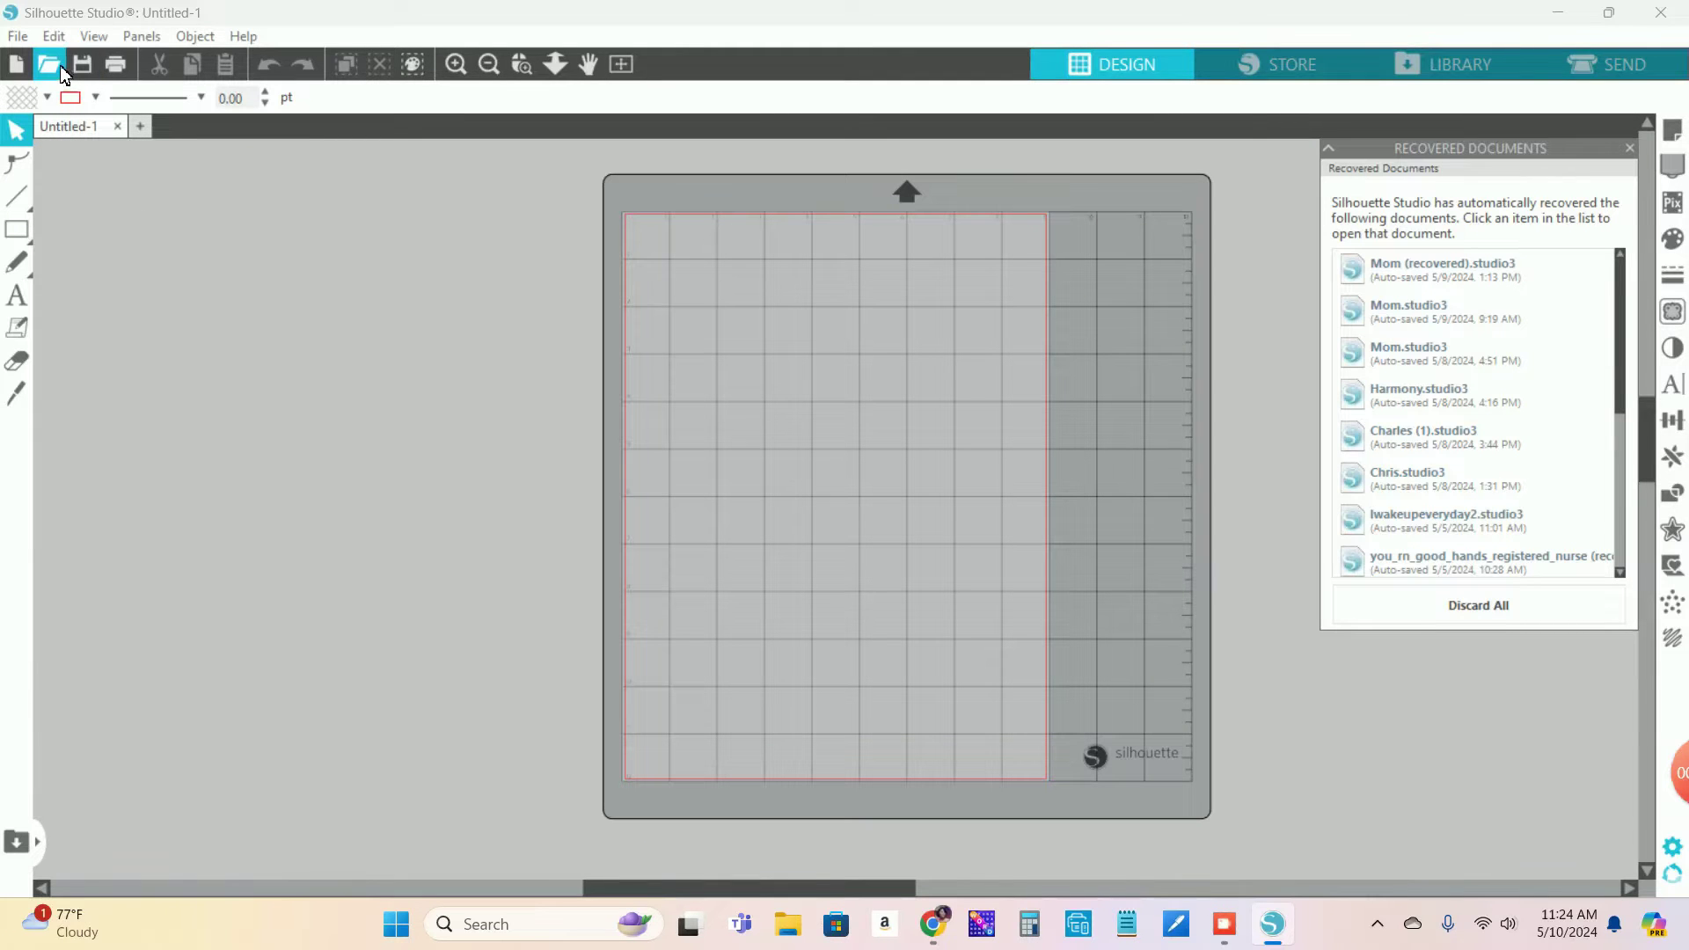
Open the Mom image file into Silhouette Studio
{"action": "left_click", "coordinate": [50, 86]}
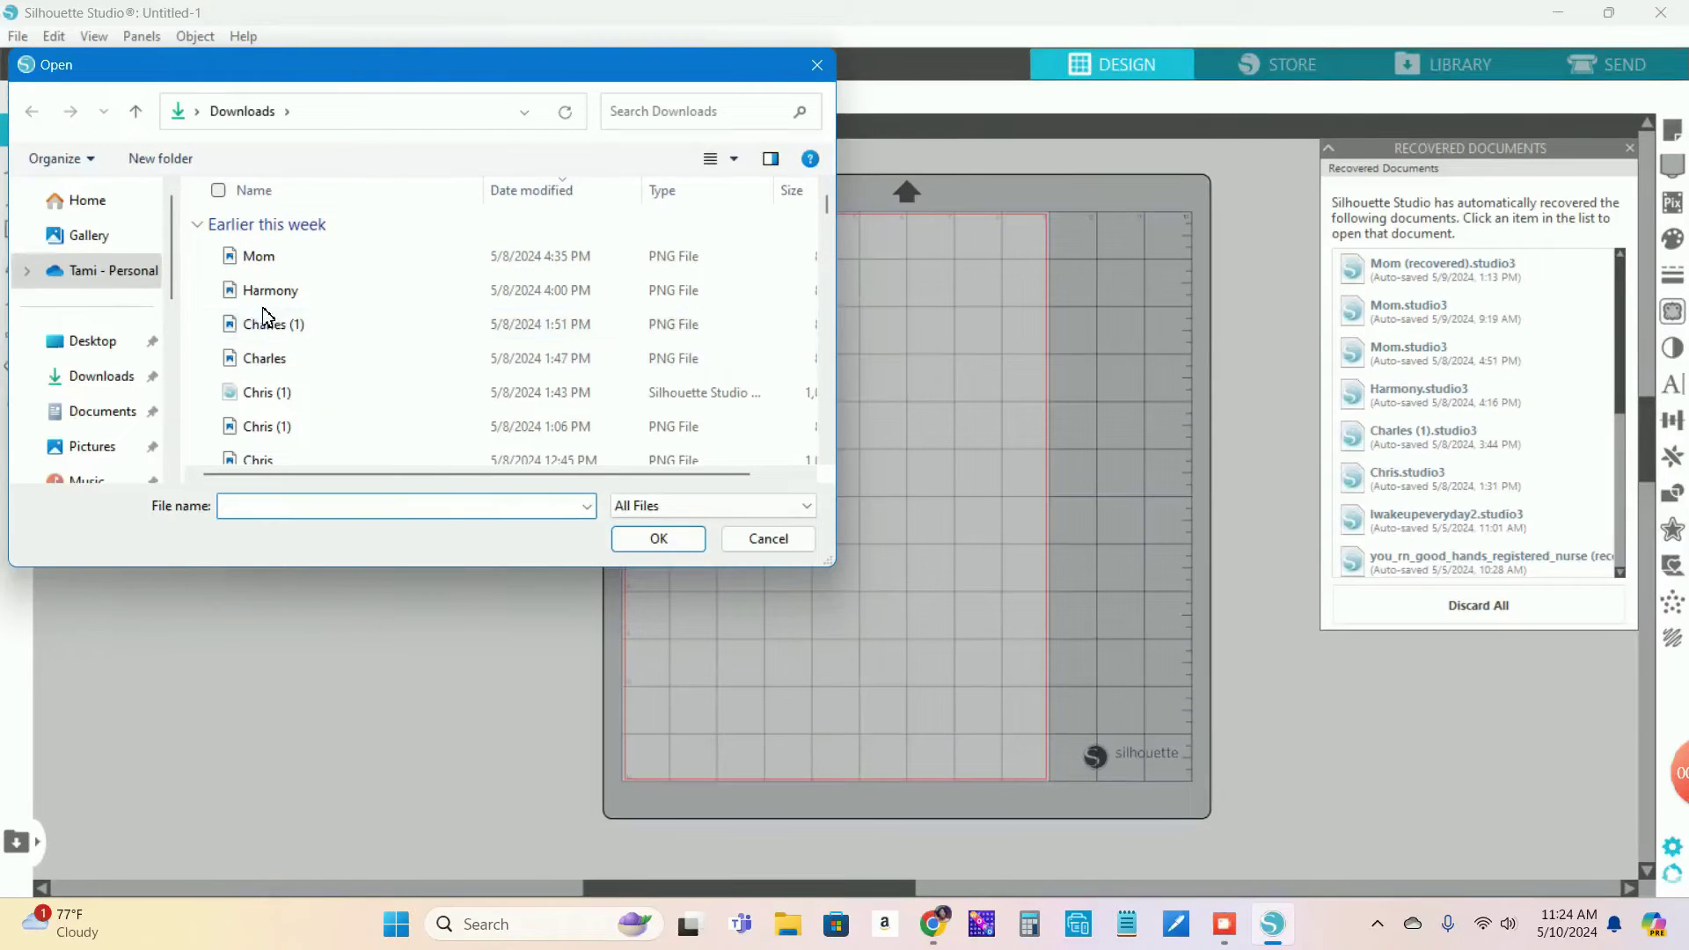
{"action": "left_click", "coordinate": [264, 262]}
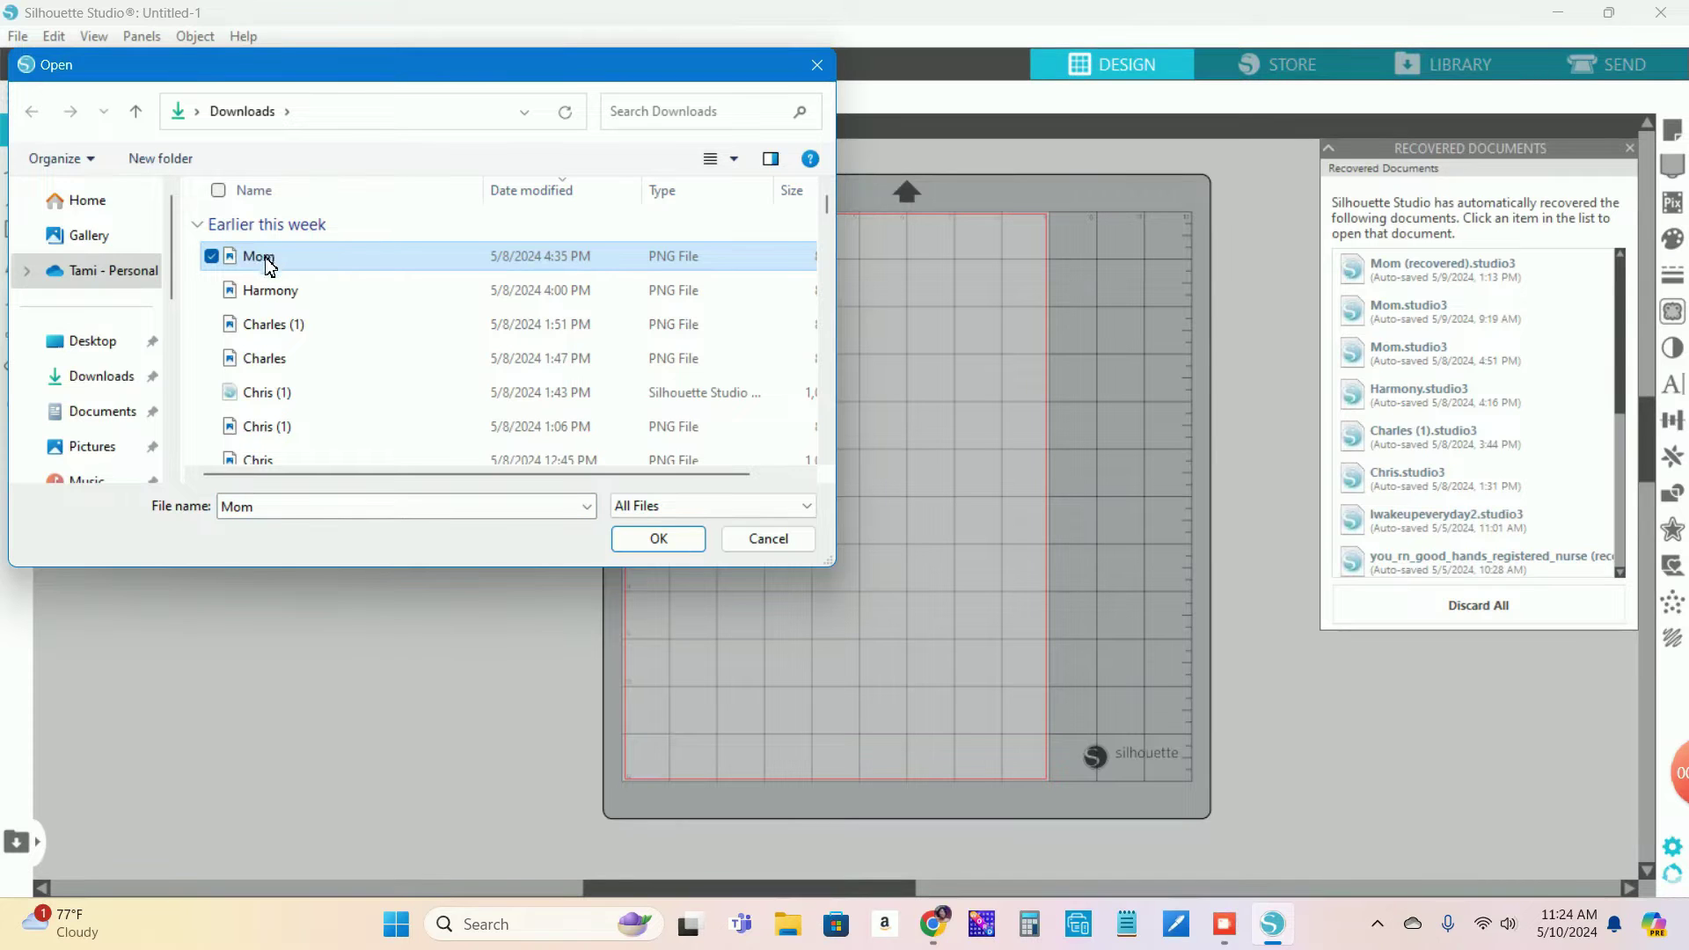
{"action": "left_click", "coordinate": [656, 540]}
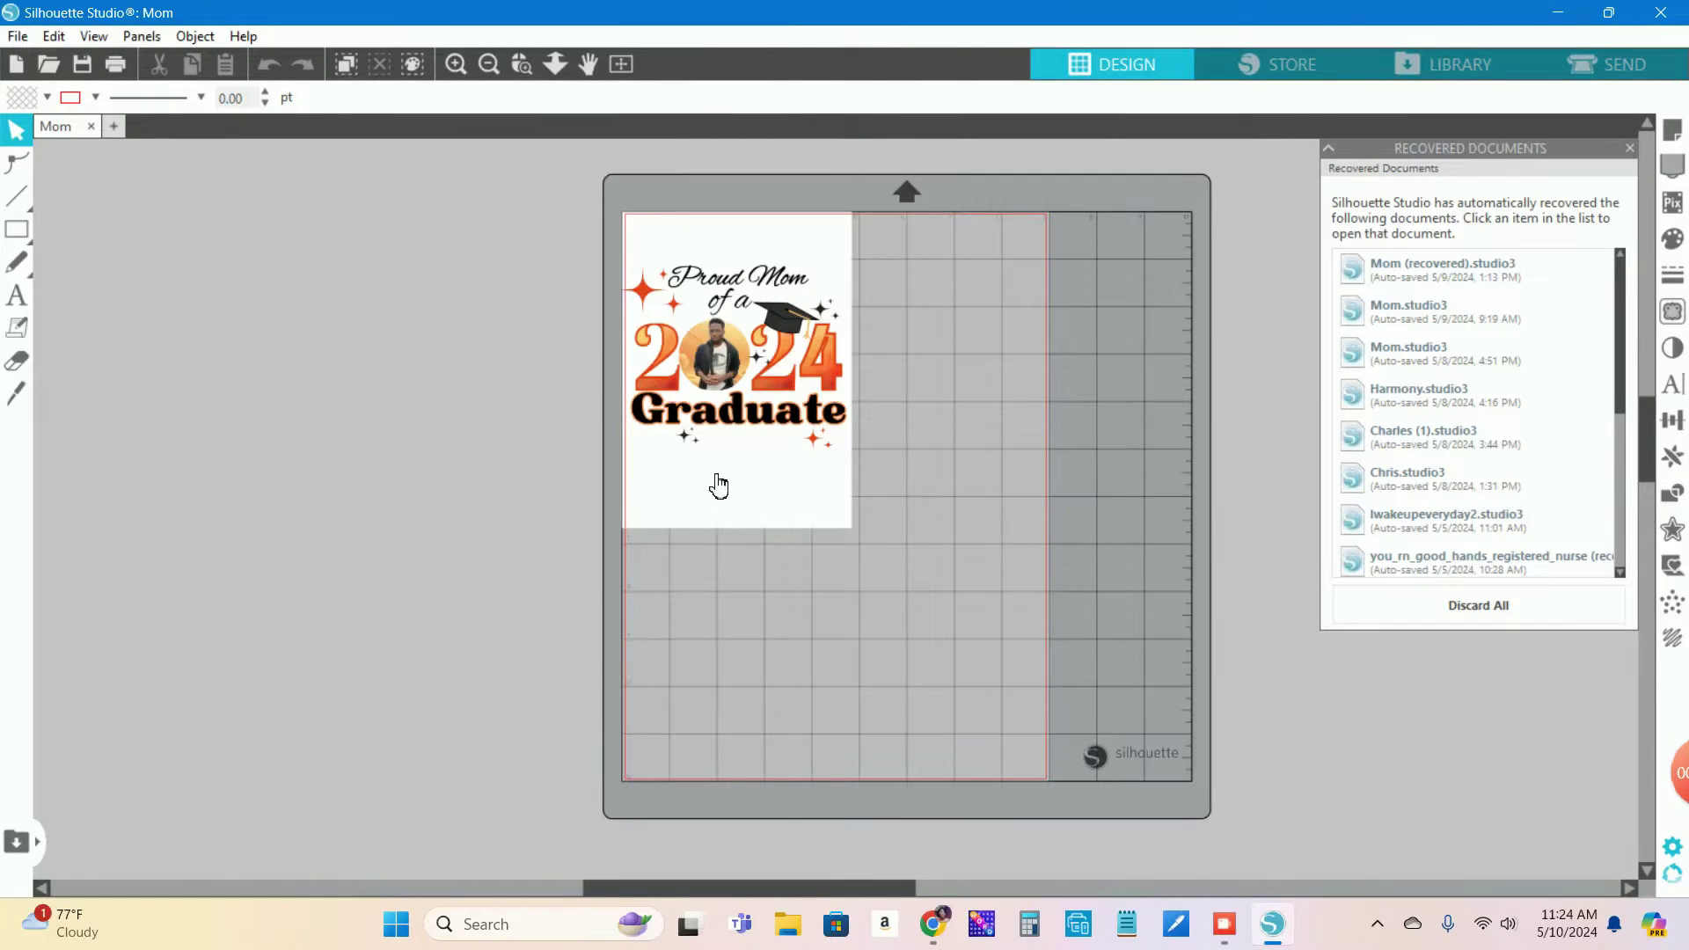
Move the graduate image onto the mat and enlarge it to 6.137 × 8.441 in
{"action": "left_click_drag", "start_coordinate": [714, 483], "coordinate": [768, 510]}
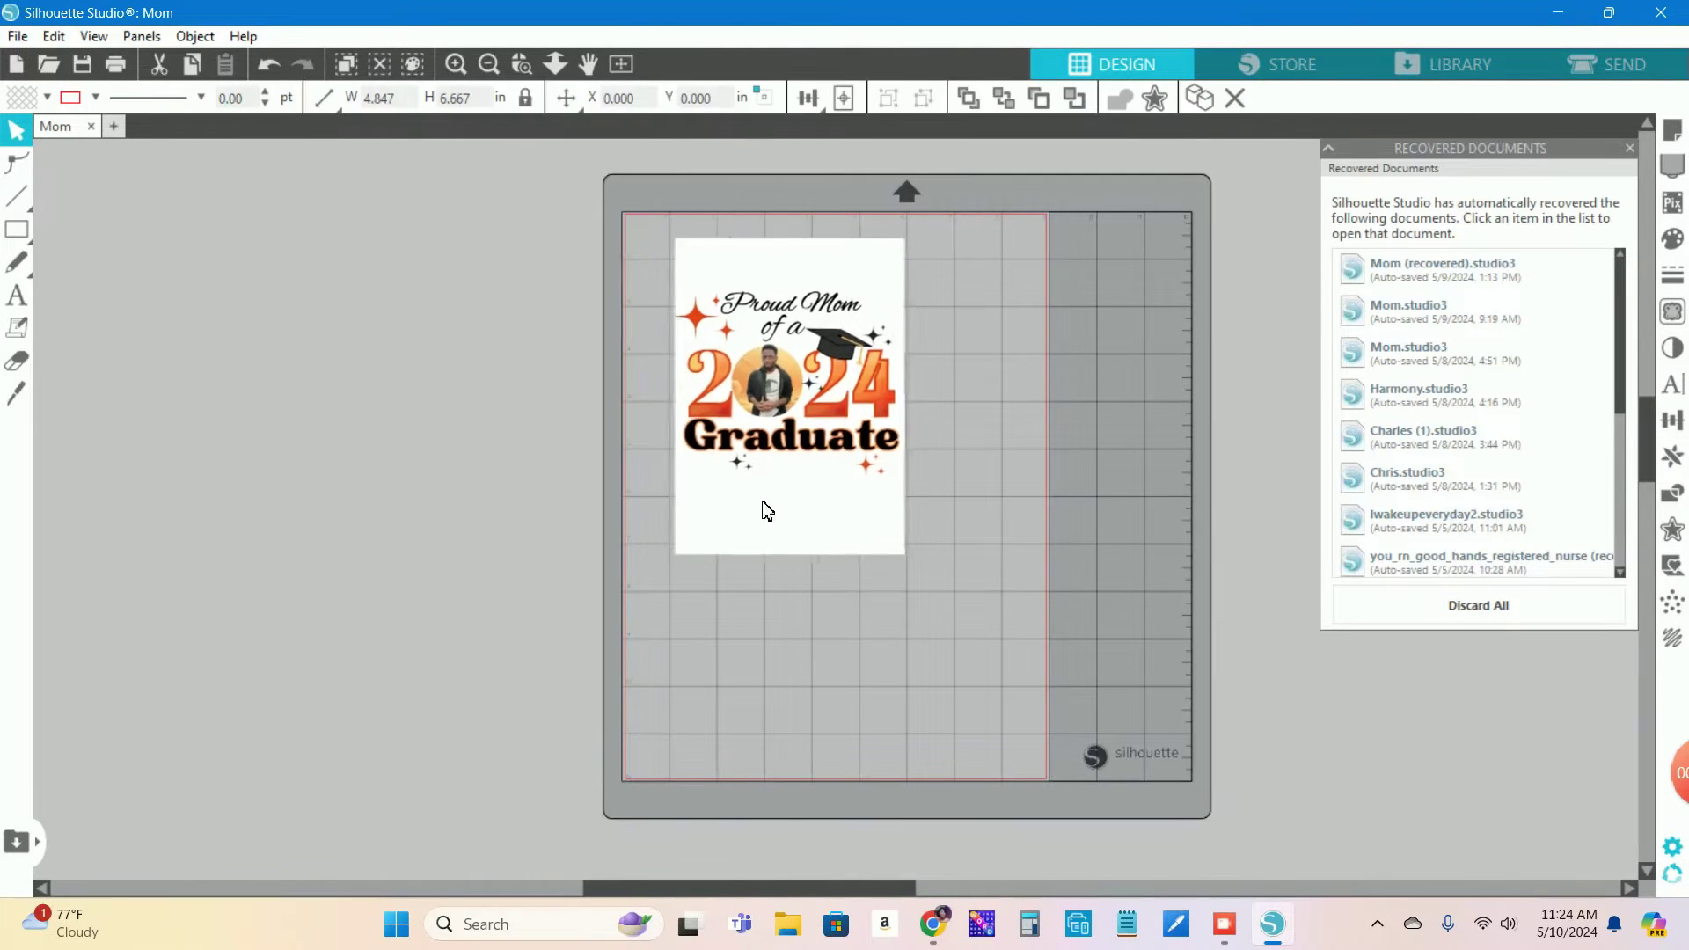
{"action": "left_click", "coordinate": [809, 521]}
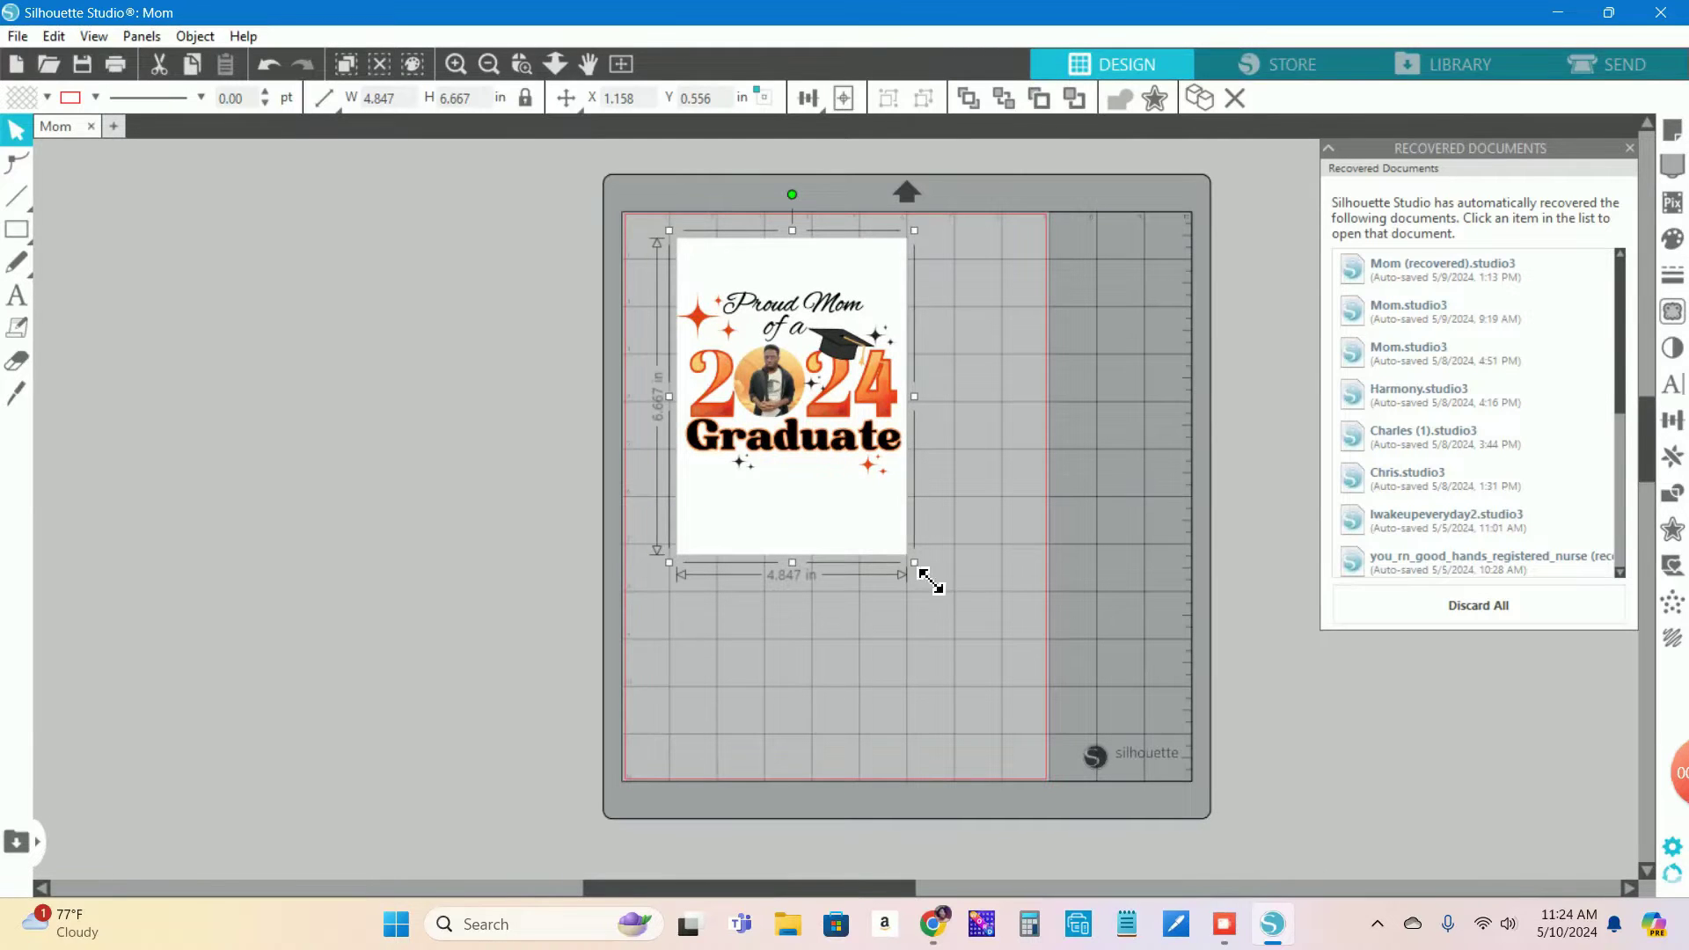
{"action": "left_click_drag", "start_coordinate": [921, 572], "coordinate": [990, 637]}
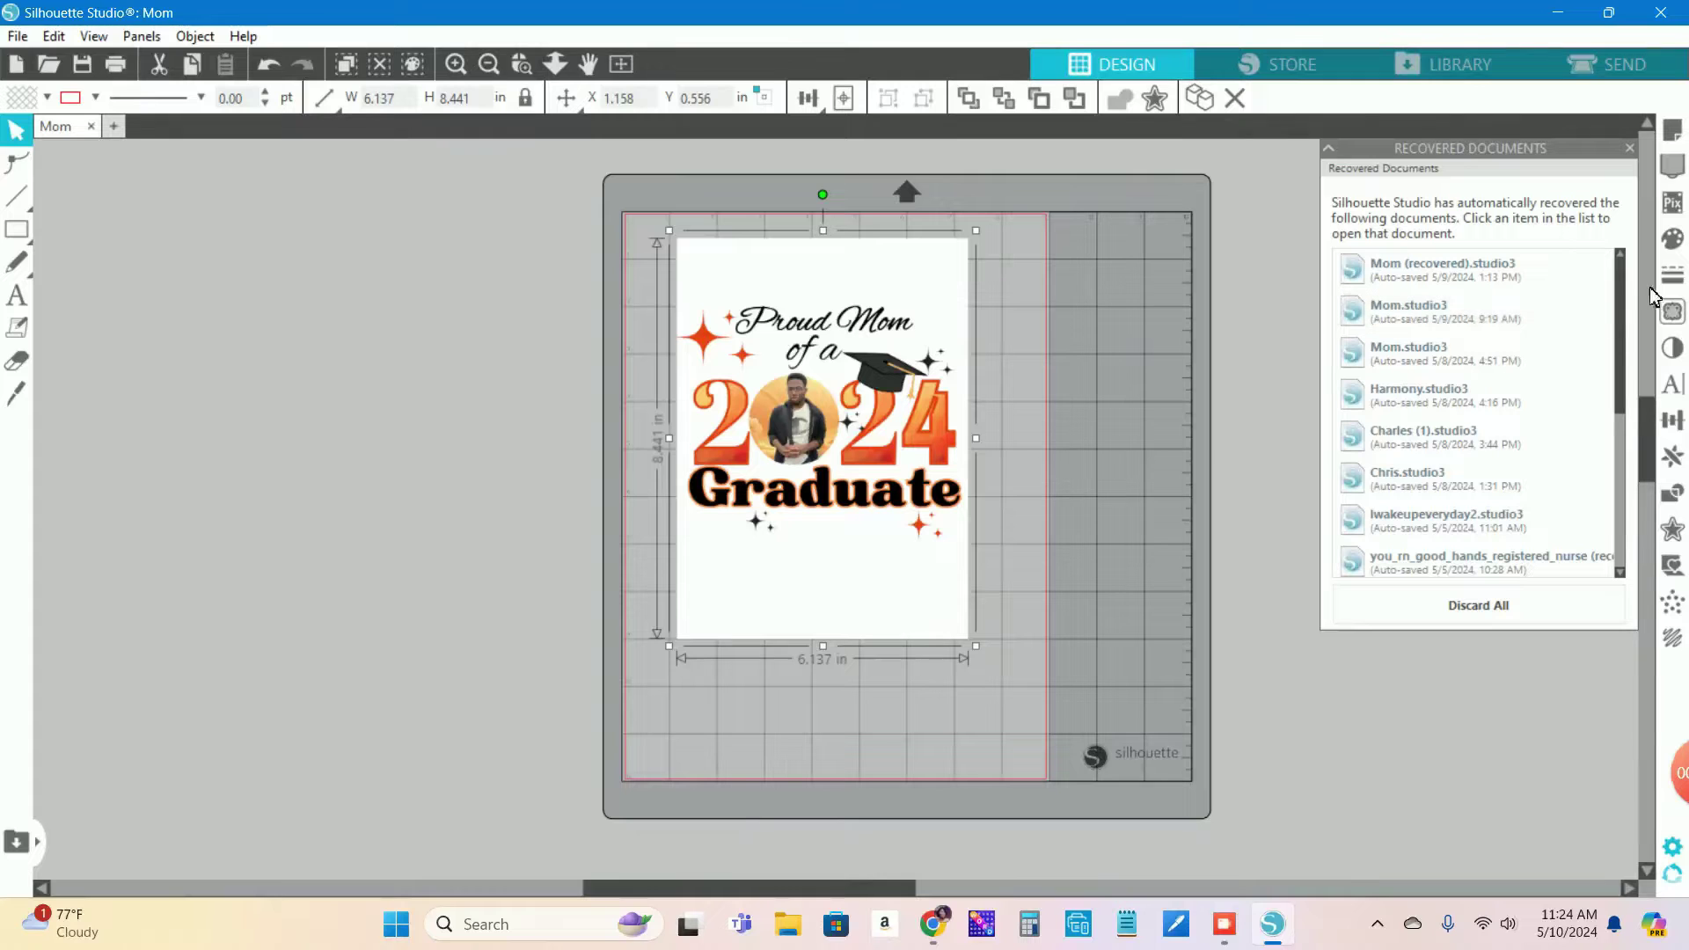
Trace the outer edge of the whole graduate image at 100% threshold
{"action": "left_click", "coordinate": [1677, 320]}
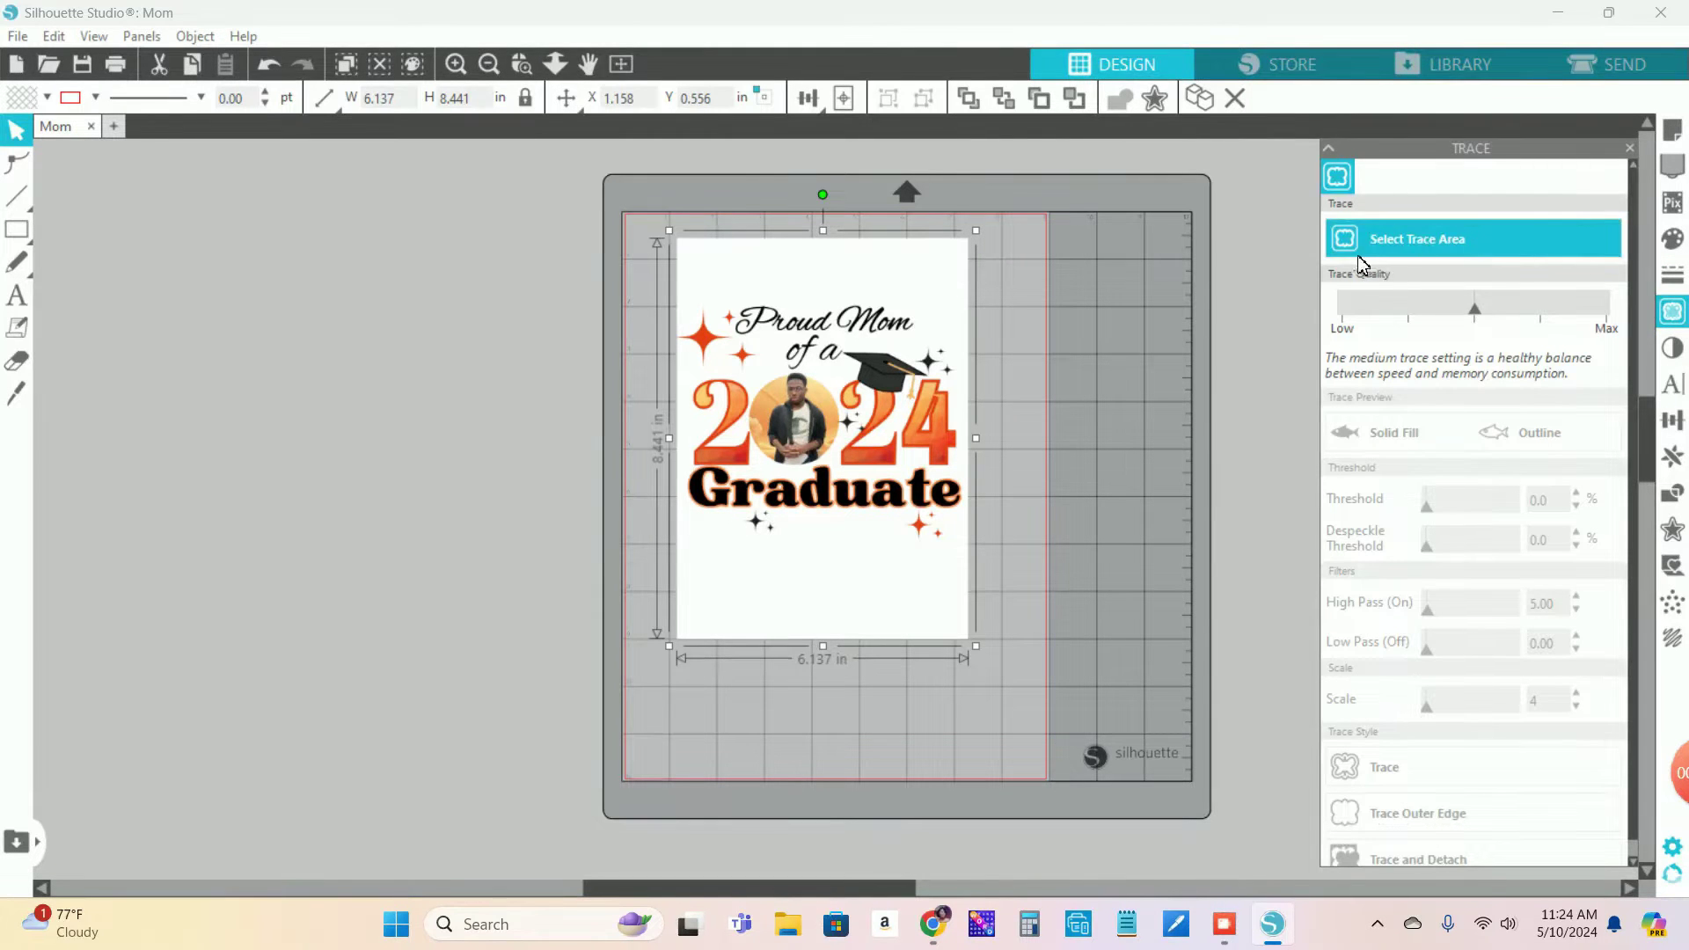
{"action": "left_click", "coordinate": [1430, 245]}
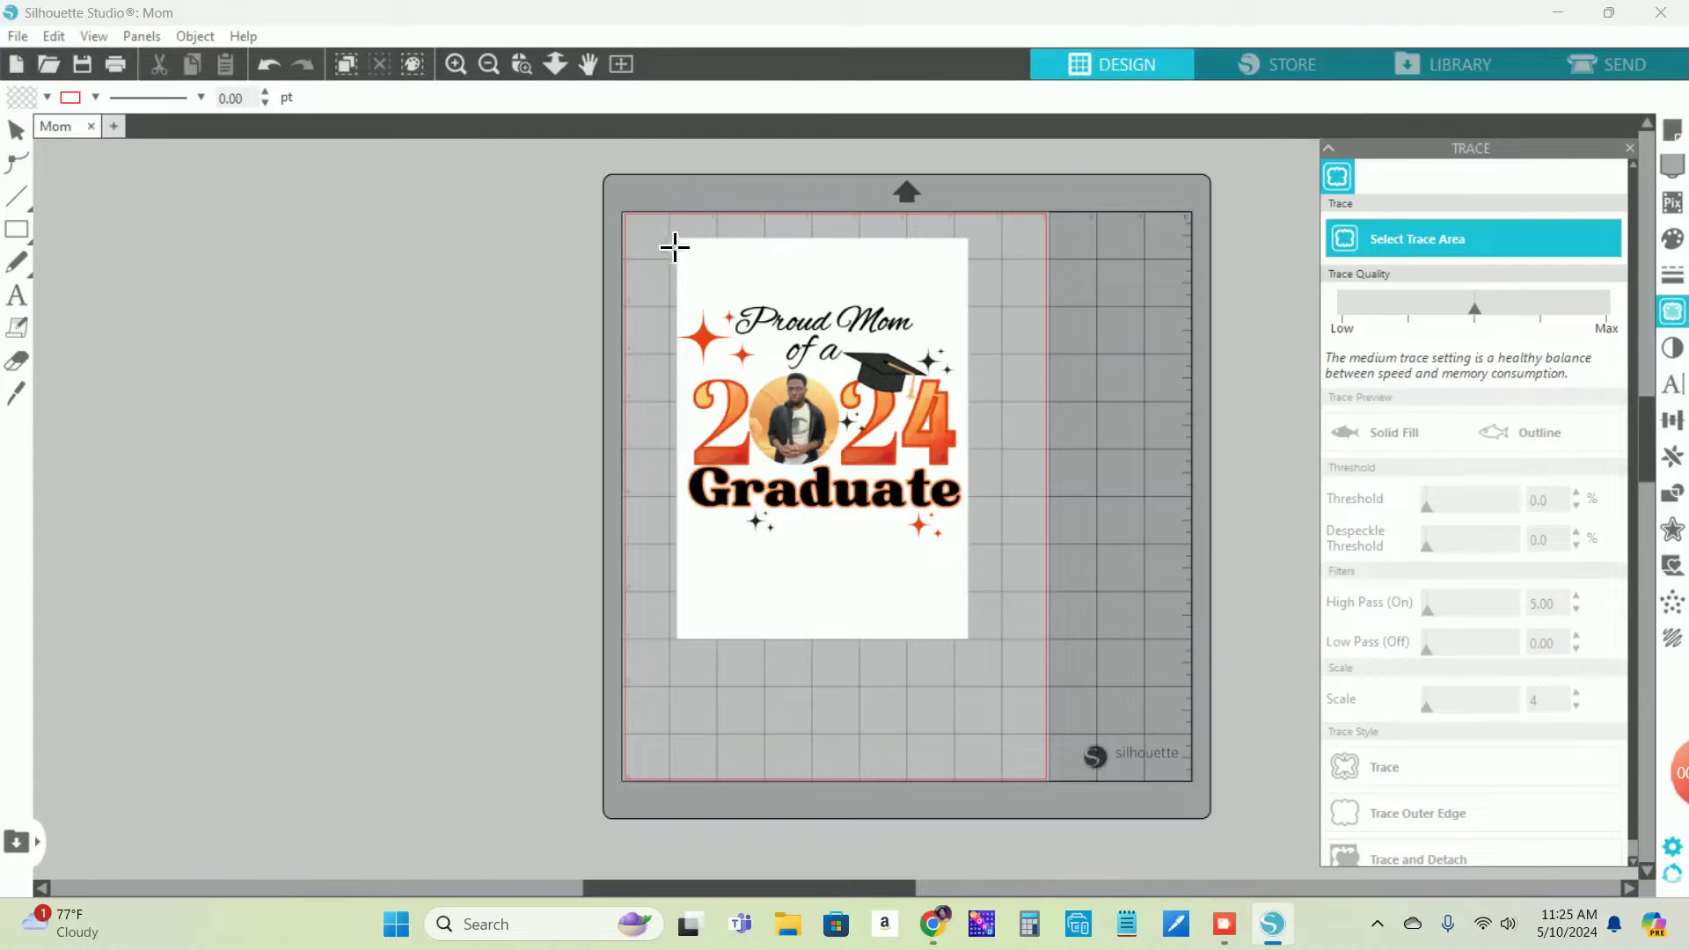
{"action": "mouse_move", "coordinate": [659, 234]}
{"action": "left_mouse_down"}
{"action": "mouse_move", "coordinate": [972, 254]}
{"action": "mouse_move", "coordinate": [1000, 334]}
{"action": "mouse_move", "coordinate": [974, 490]}
{"action": "mouse_move", "coordinate": [984, 648]}
{"action": "left_mouse_up"}
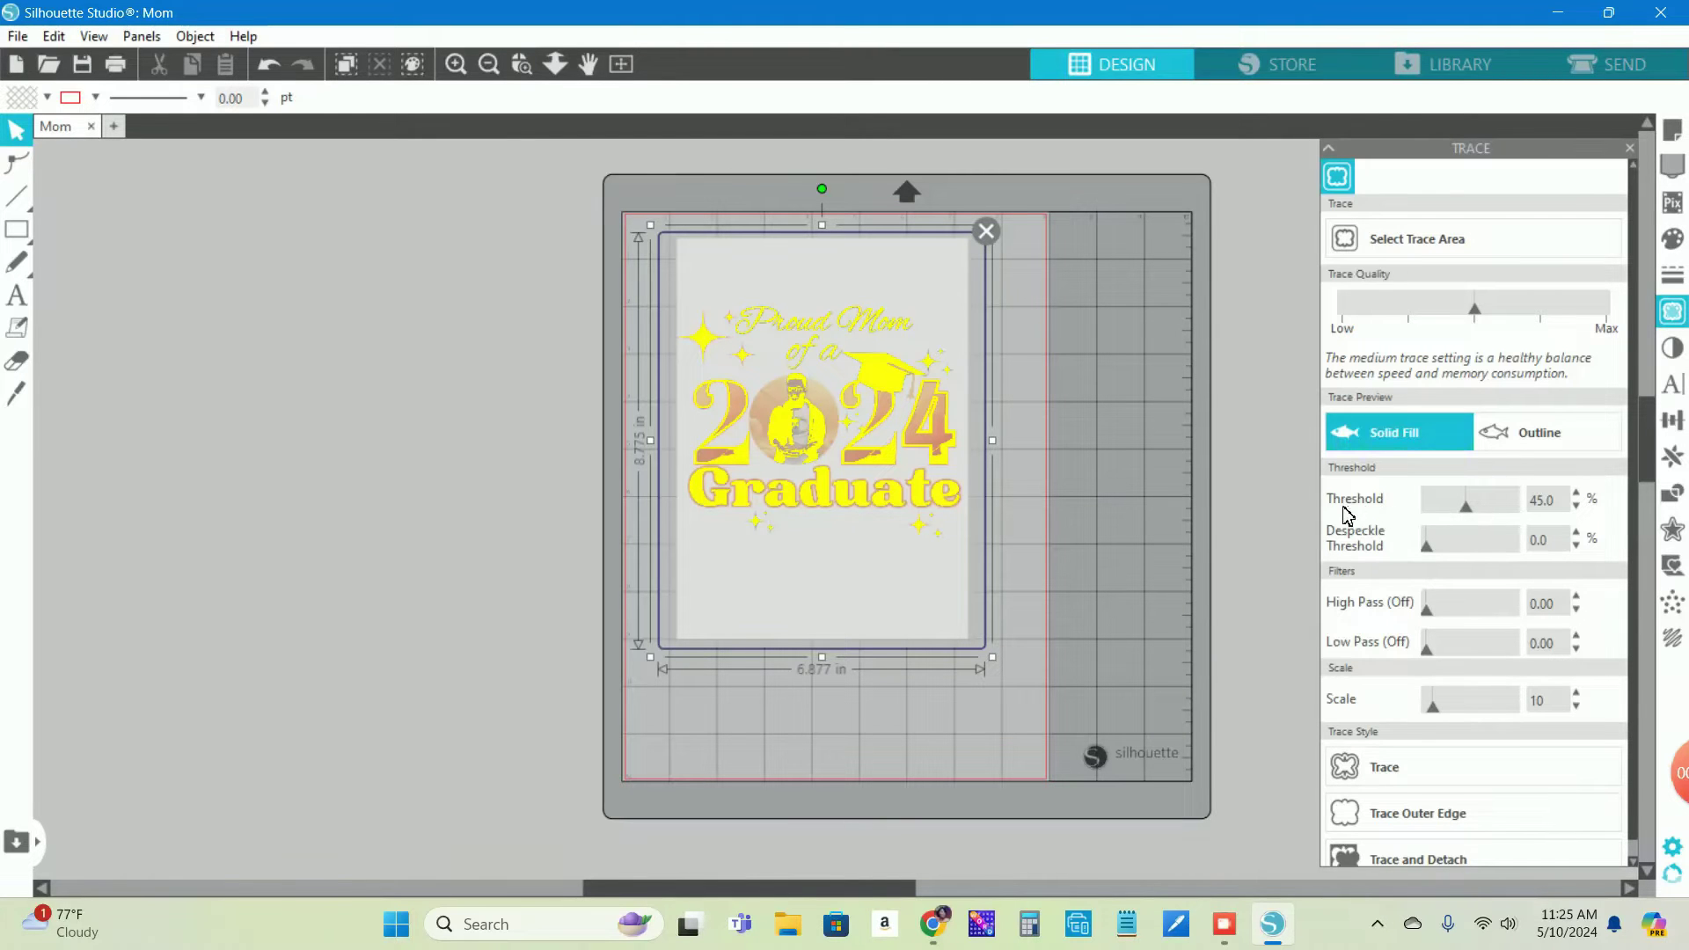
{"action": "left_click_drag", "start_coordinate": [1466, 517], "coordinate": [1511, 516]}
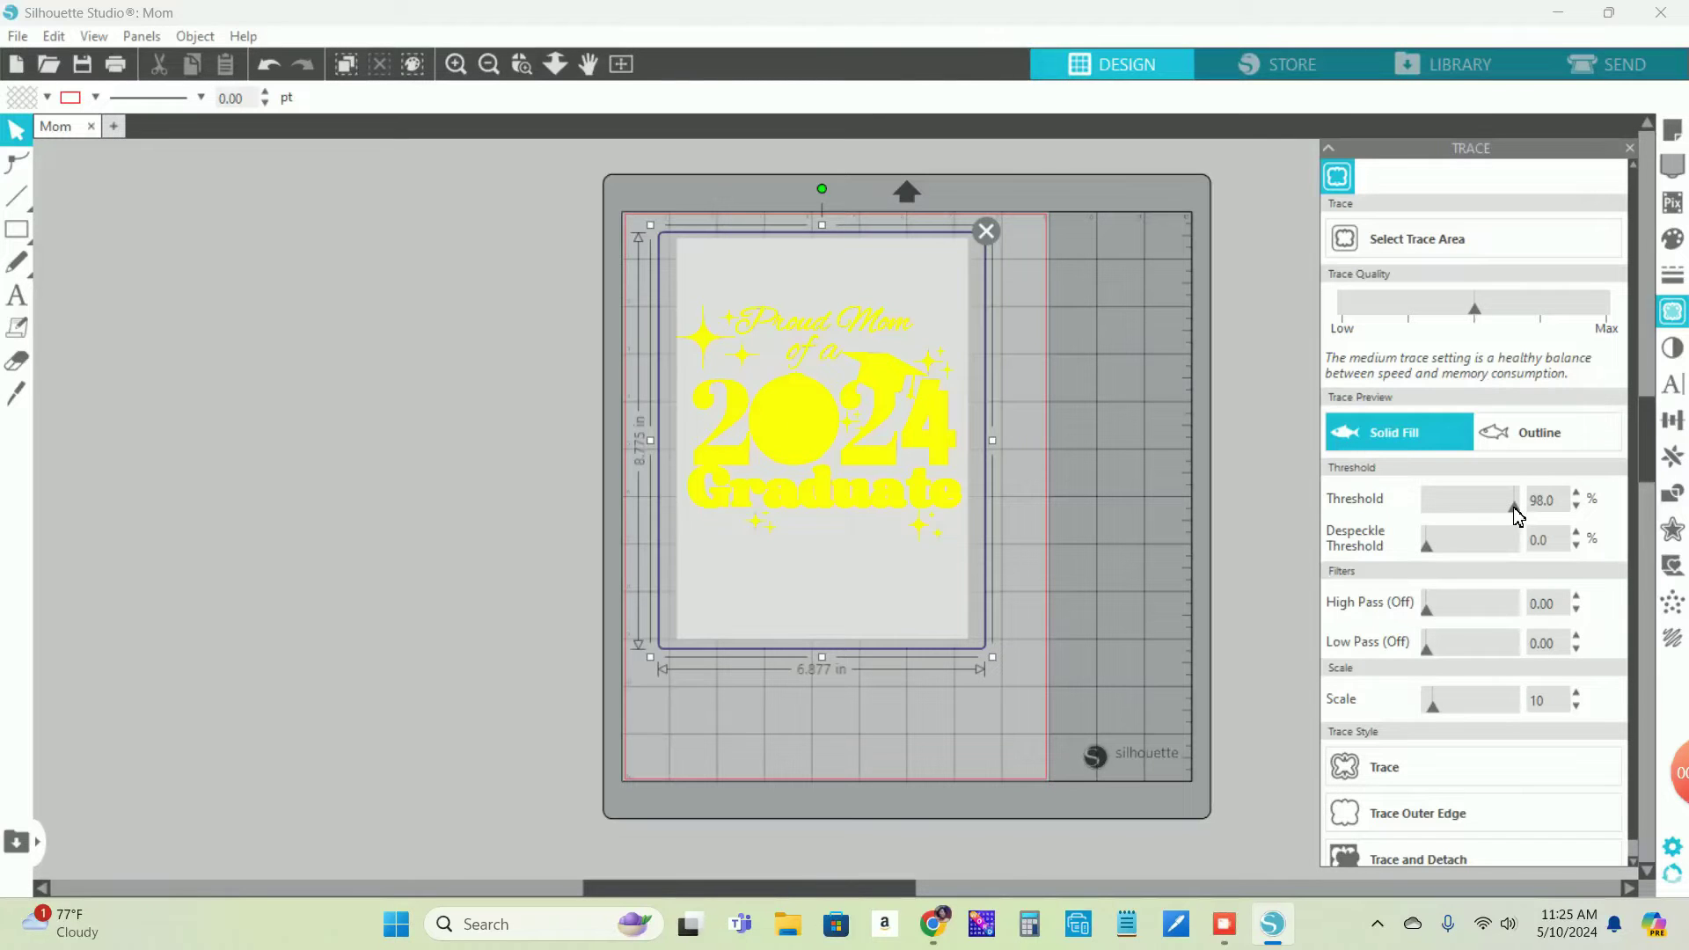
{"action": "left_click_drag", "start_coordinate": [1521, 516], "coordinate": [1525, 517]}
{"action": "scroll", "coordinate": [1470, 587], "scroll_direction": "down", "scroll_amount": 1}
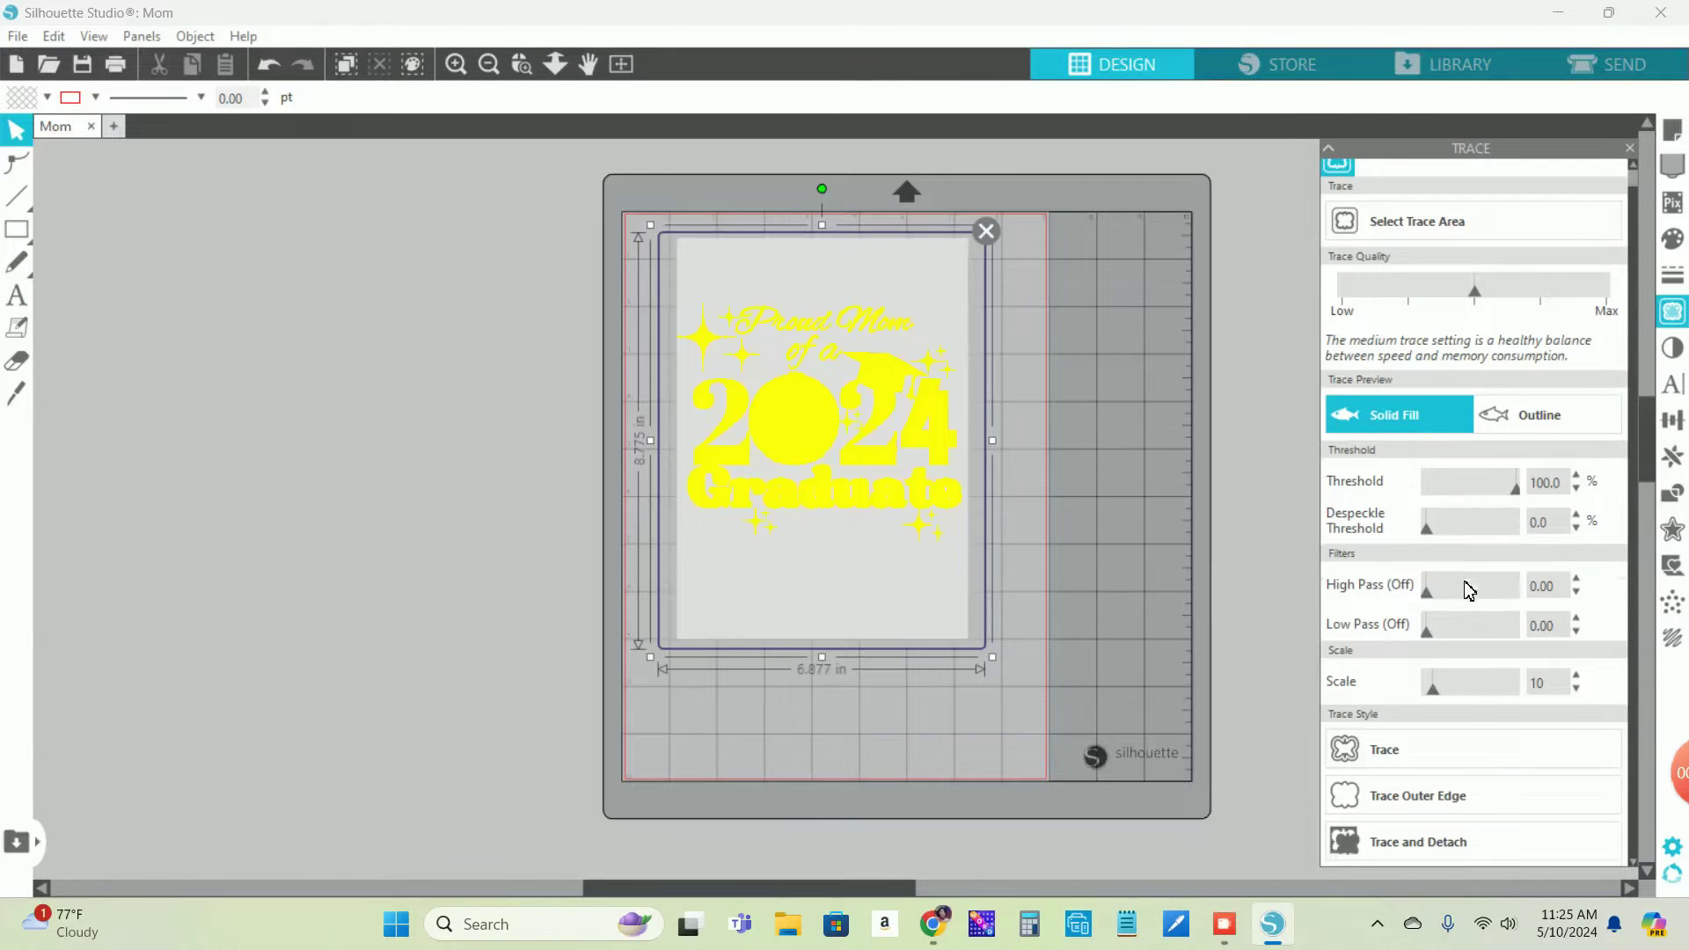
{"action": "left_click", "coordinate": [1407, 799]}
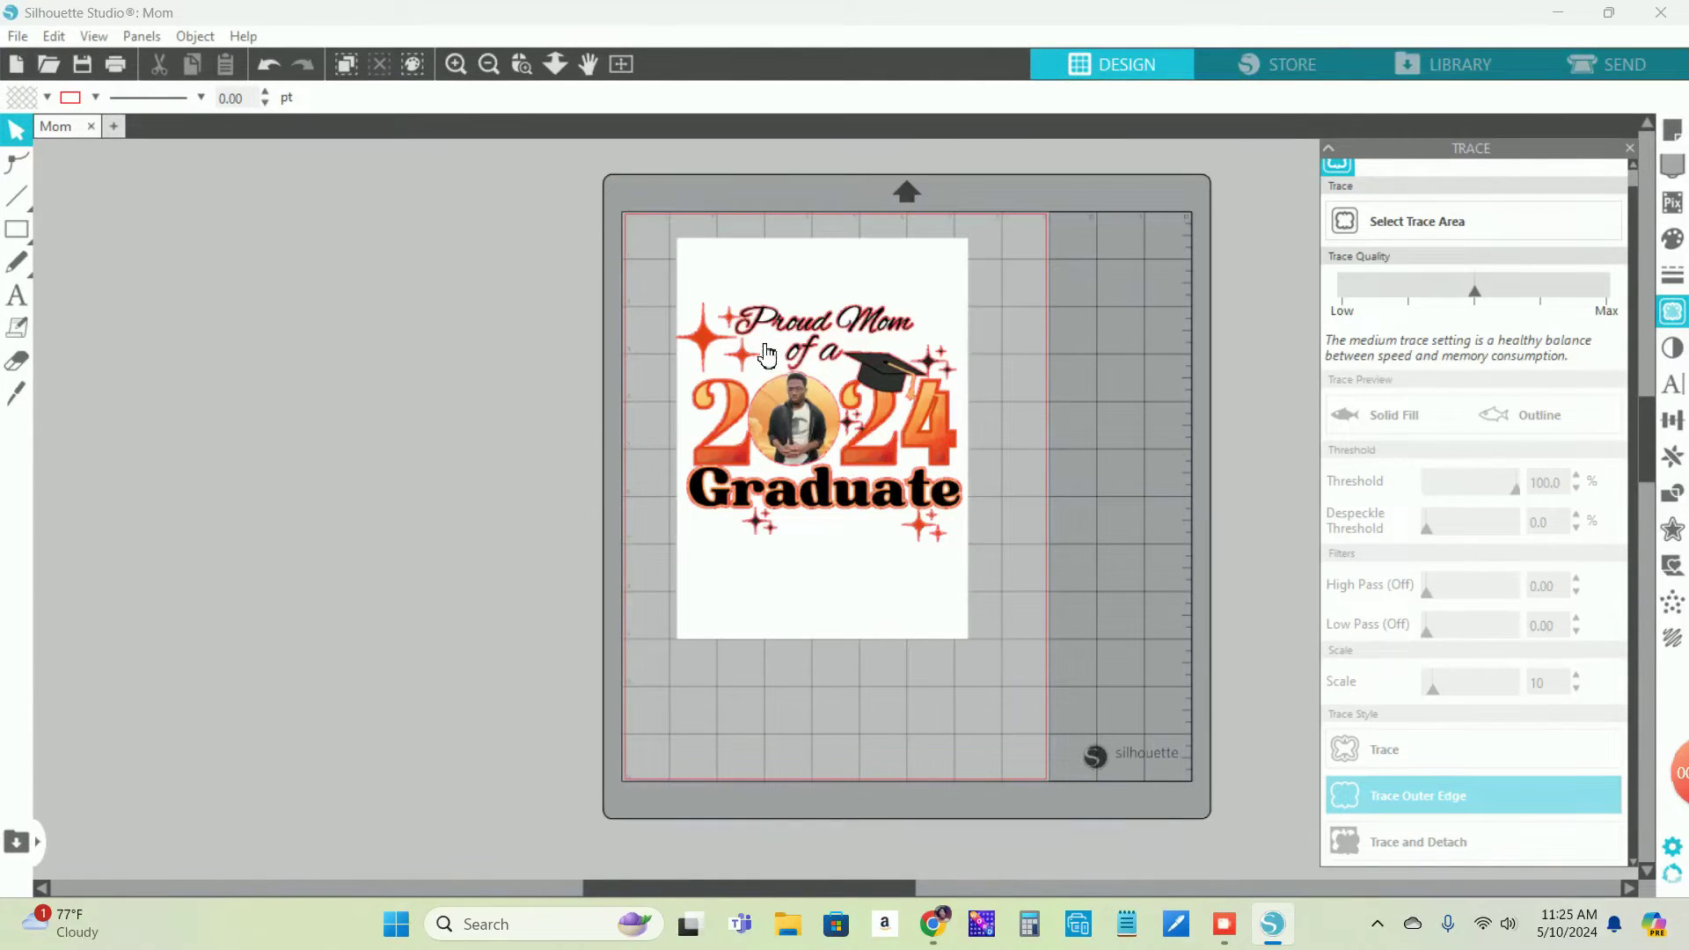
Crop the image and its trace line together, removing the white background
{"action": "left_click", "coordinate": [1674, 502]}
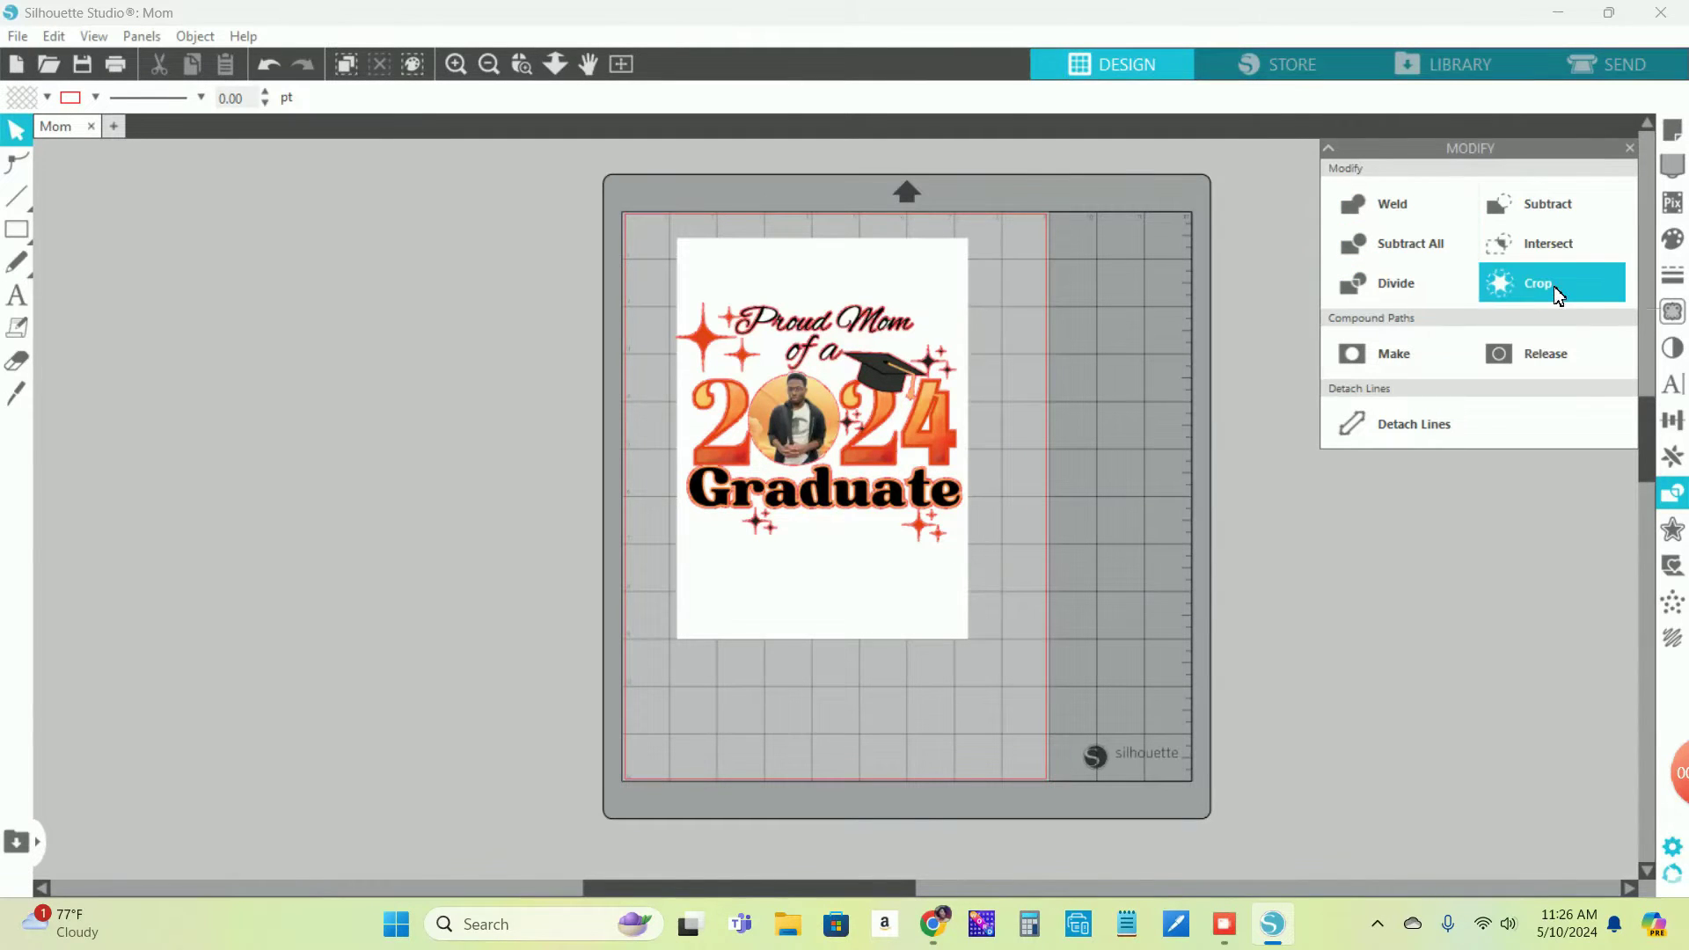
{"action": "left_click", "coordinate": [658, 230]}
{"action": "left_click", "coordinate": [787, 236]}
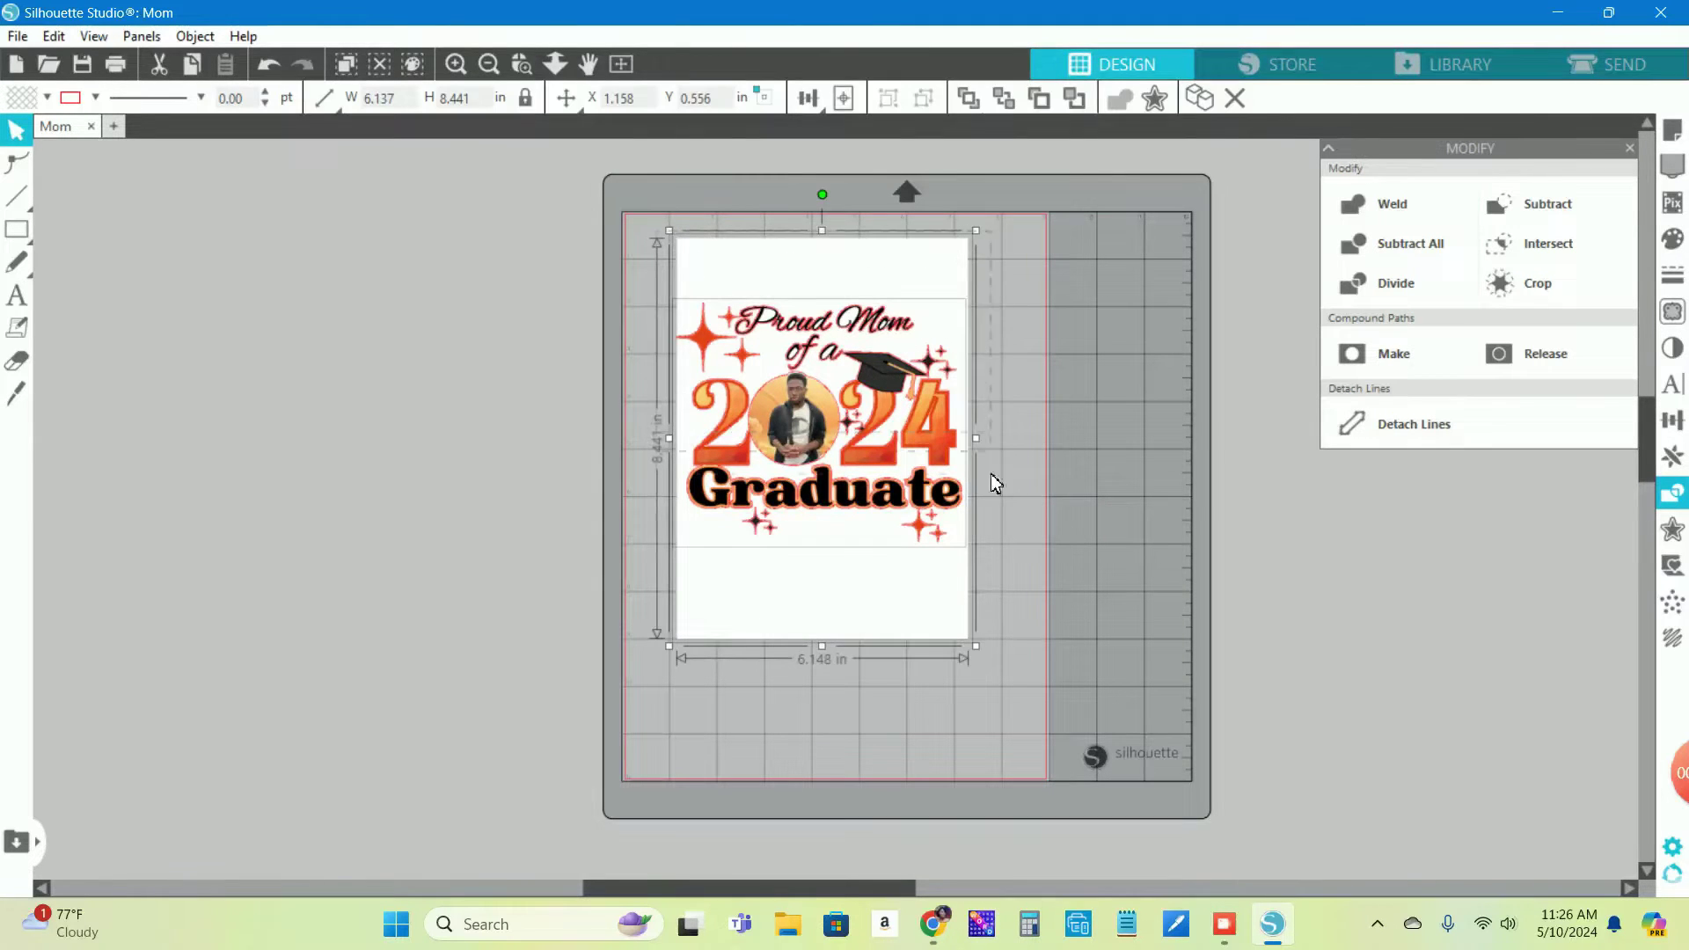
{"action": "key", "text": "ctrl+a"}
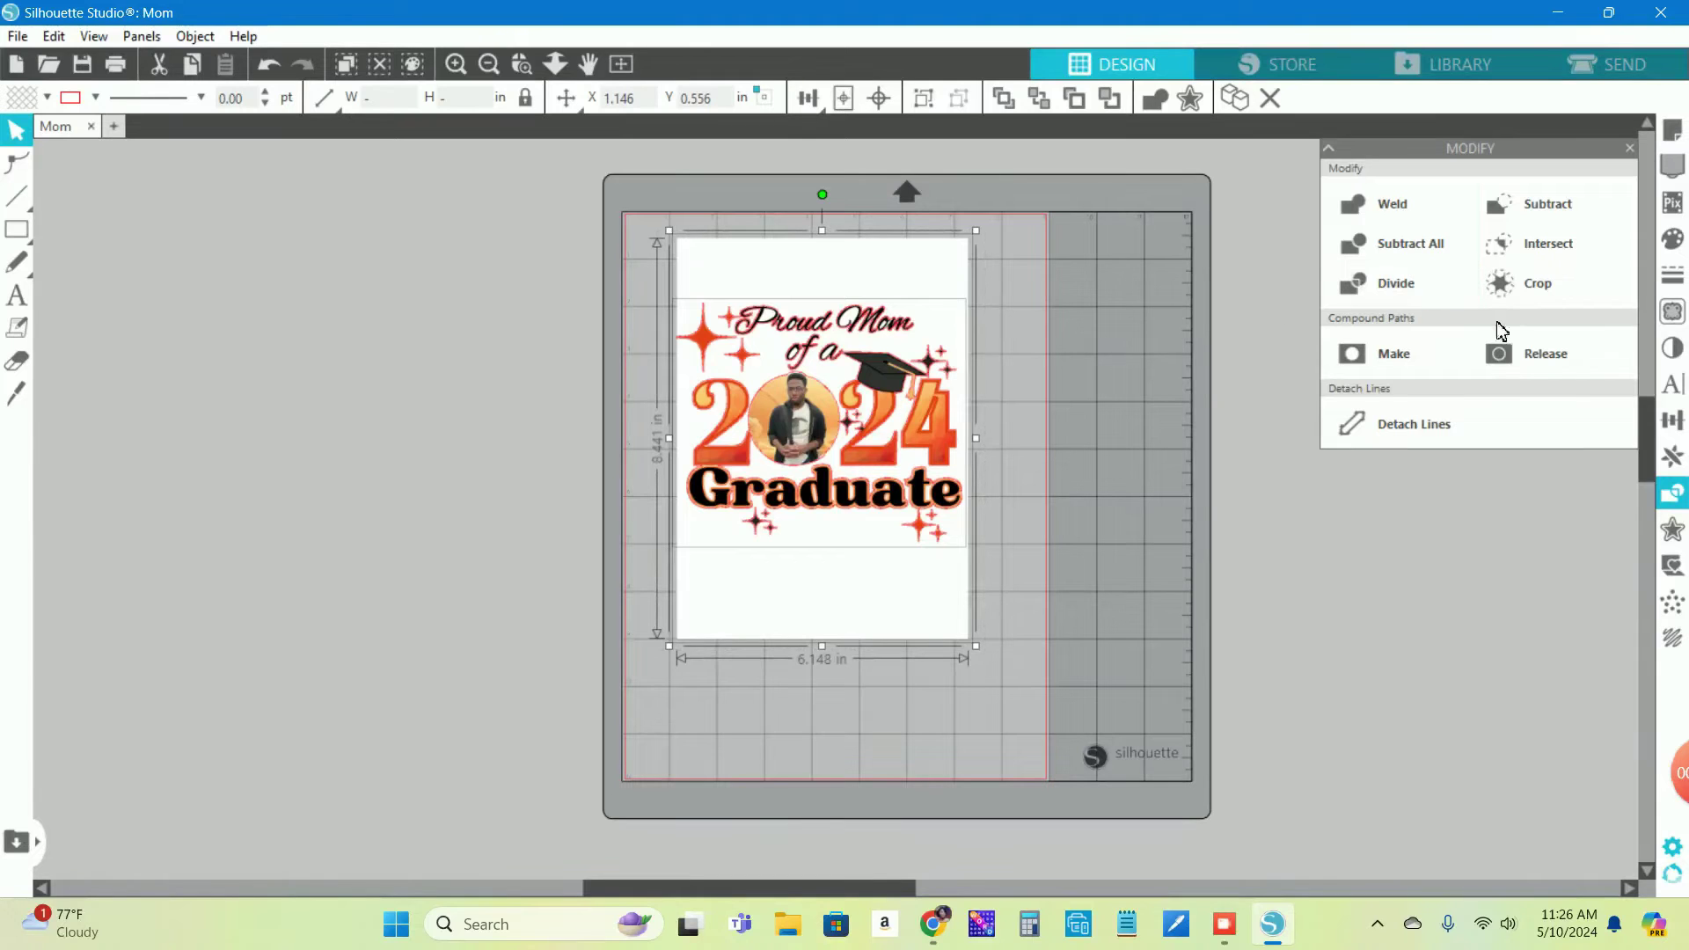
{"action": "left_click", "coordinate": [1536, 283]}
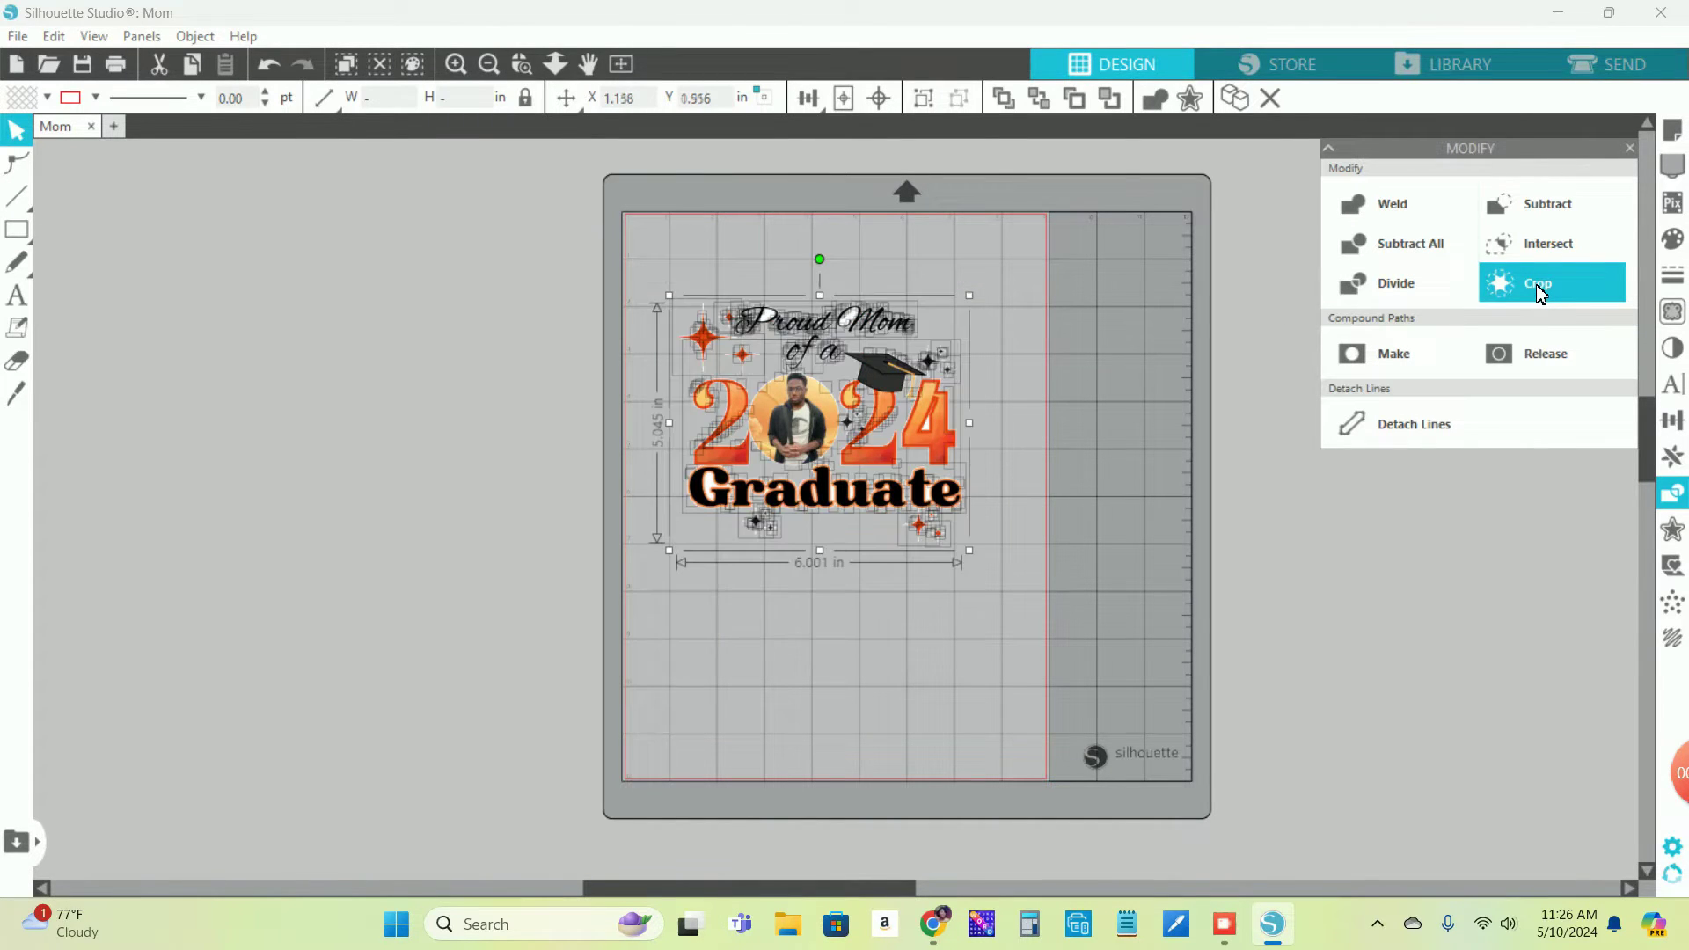
{"action": "left_click", "coordinate": [875, 607]}
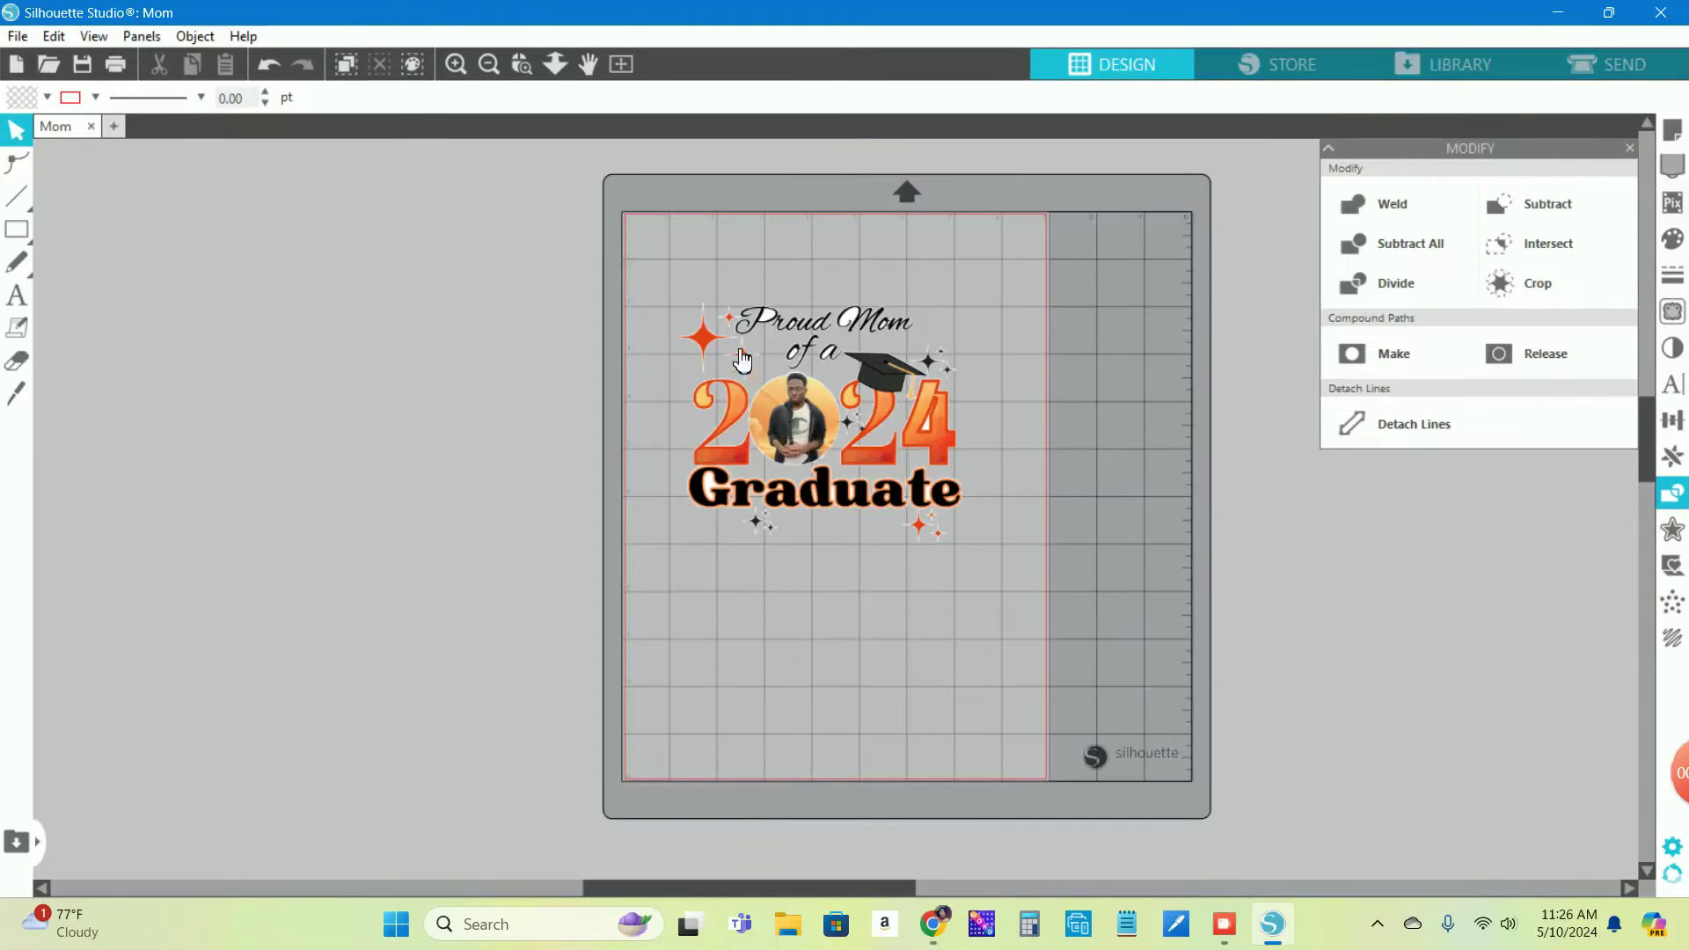
Re-trace the cropped design at 100% threshold and select all its traced pieces
{"action": "left_click", "coordinate": [1672, 313]}
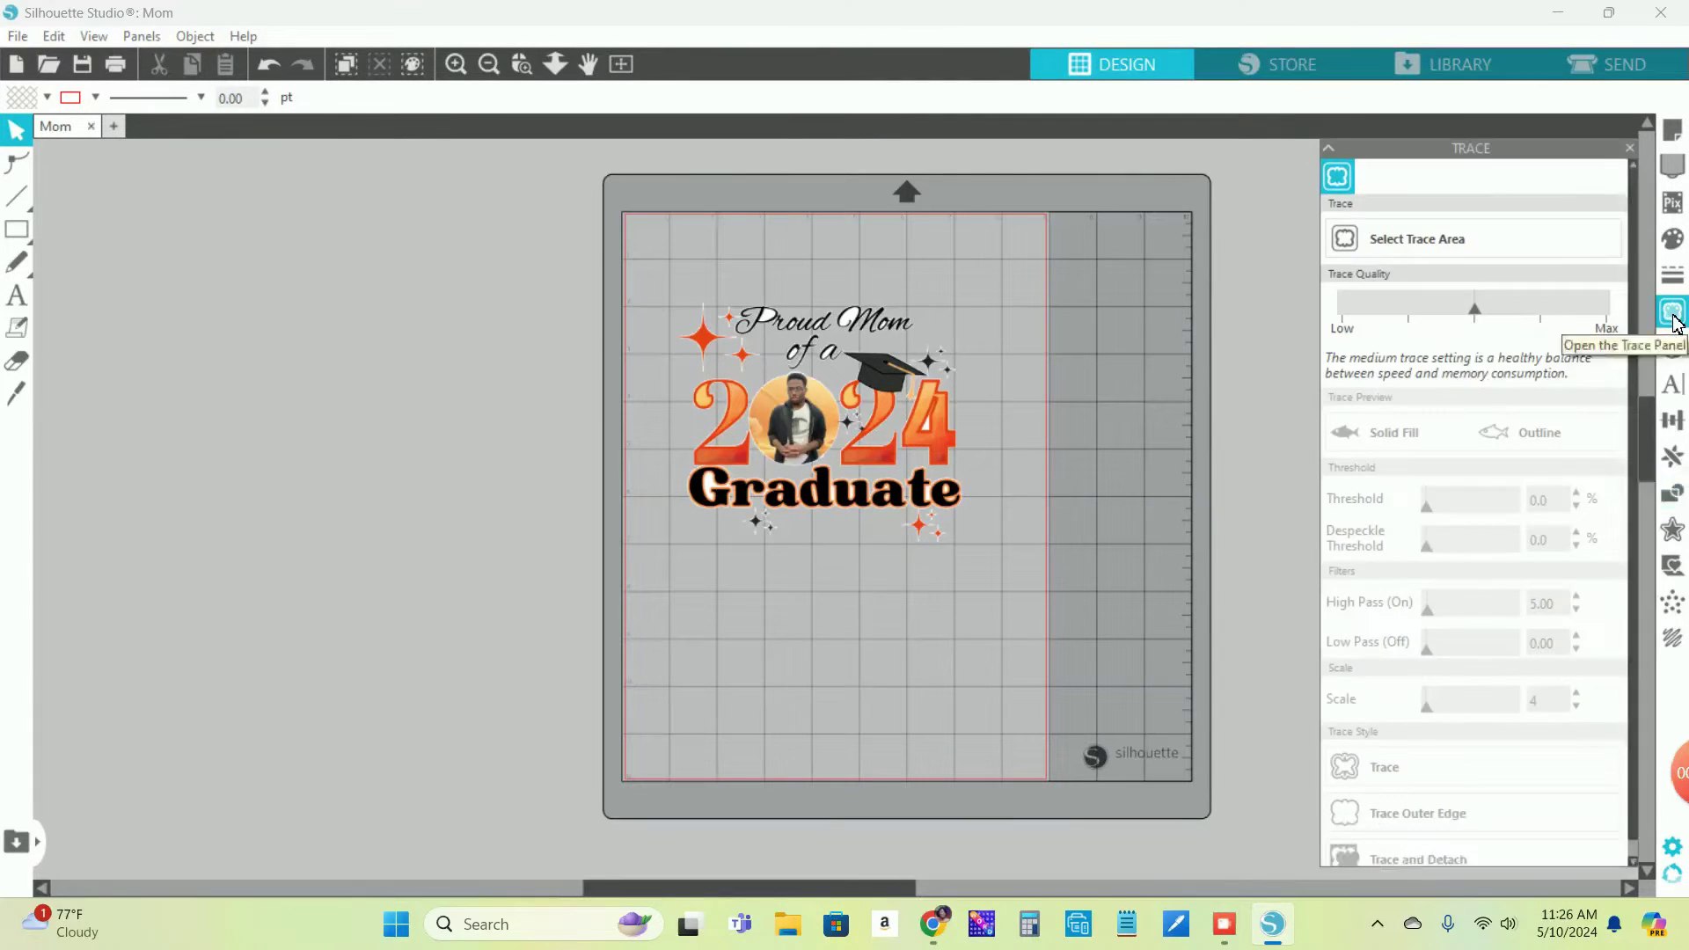
{"action": "left_click", "coordinate": [1425, 235]}
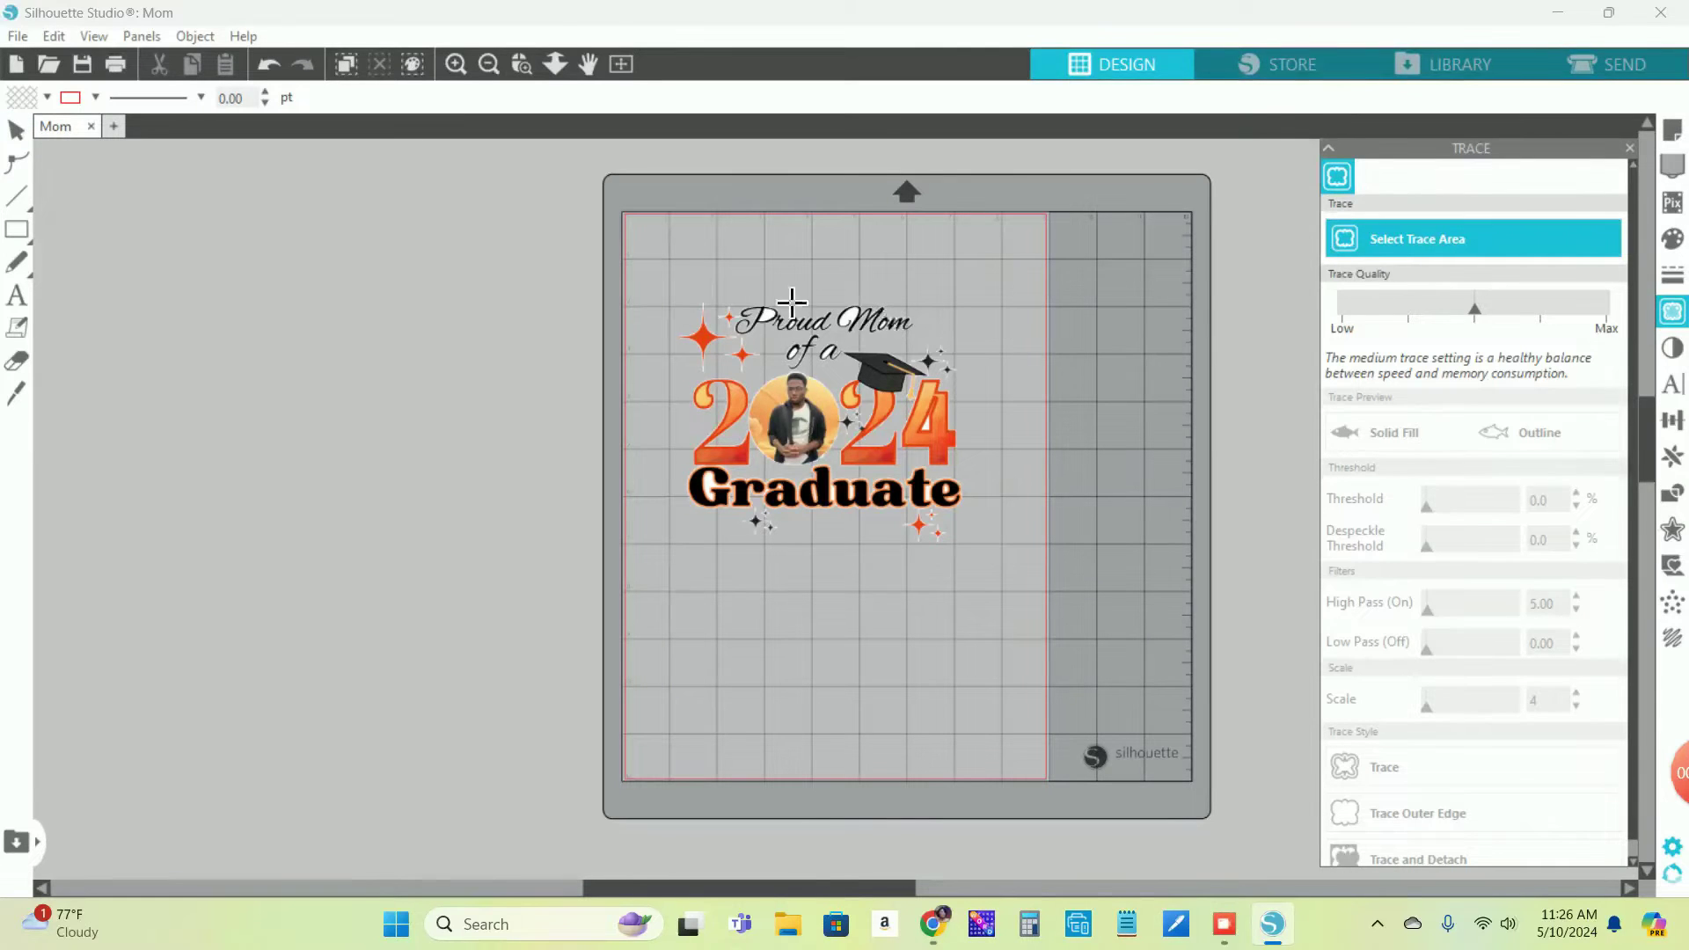
{"action": "mouse_move", "coordinate": [670, 288]}
{"action": "left_mouse_down"}
{"action": "mouse_move", "coordinate": [859, 294]}
{"action": "mouse_move", "coordinate": [973, 446]}
{"action": "mouse_move", "coordinate": [982, 575]}
{"action": "left_mouse_up"}
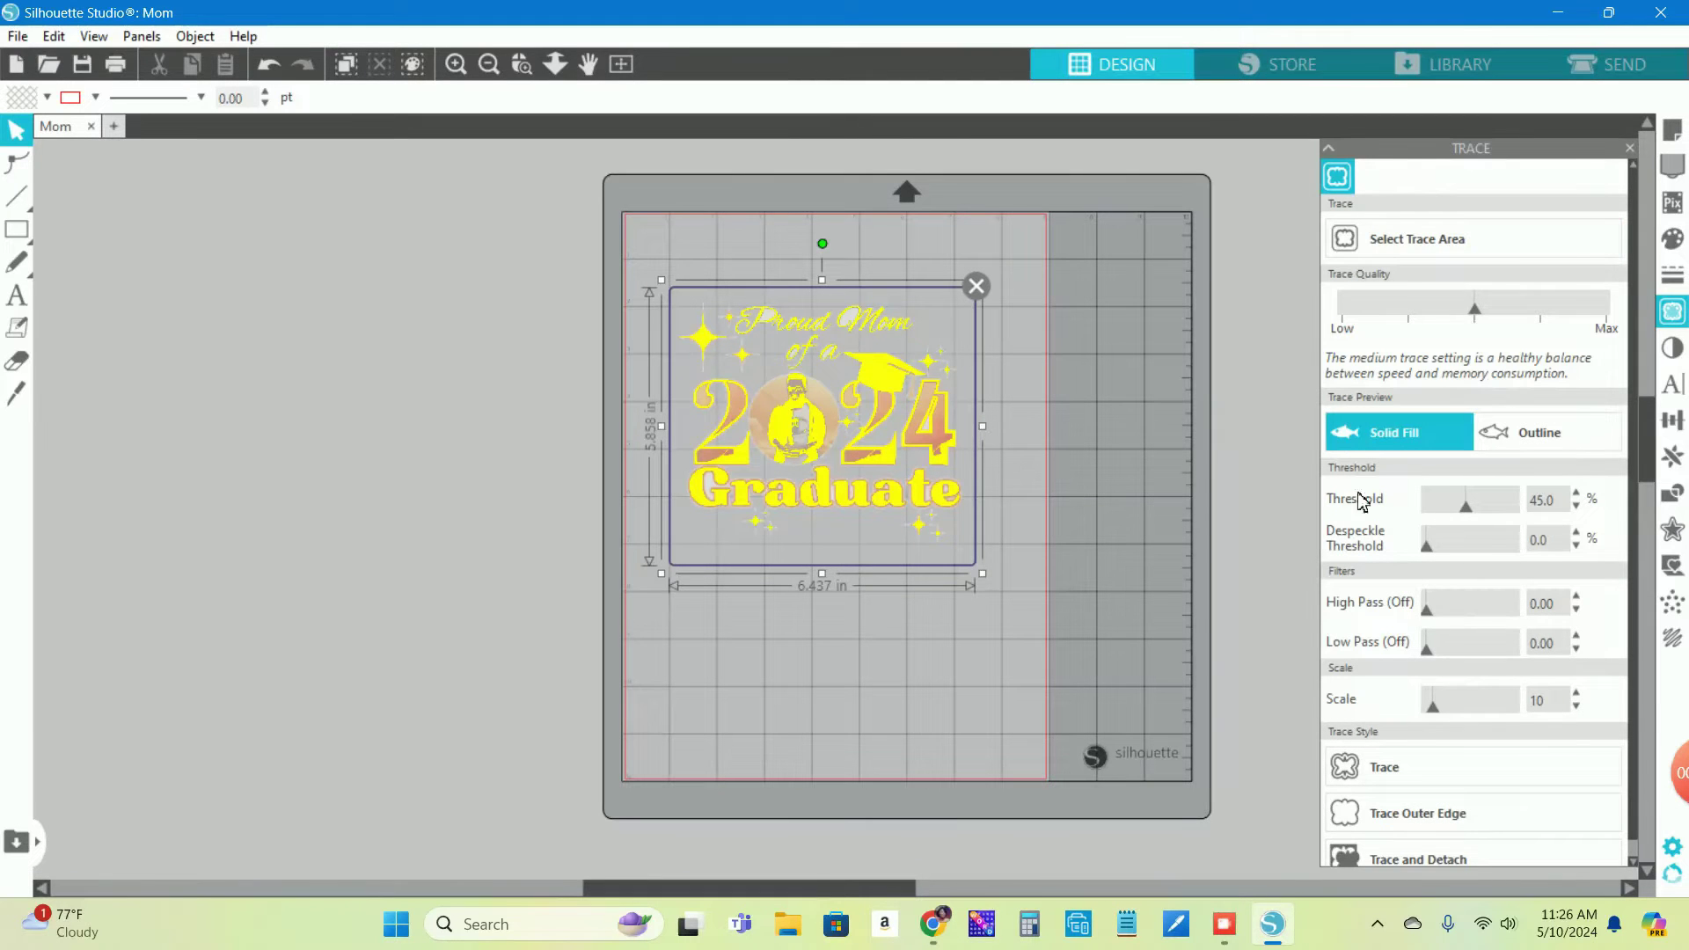
{"action": "left_click_drag", "start_coordinate": [1467, 517], "coordinate": [1526, 519]}
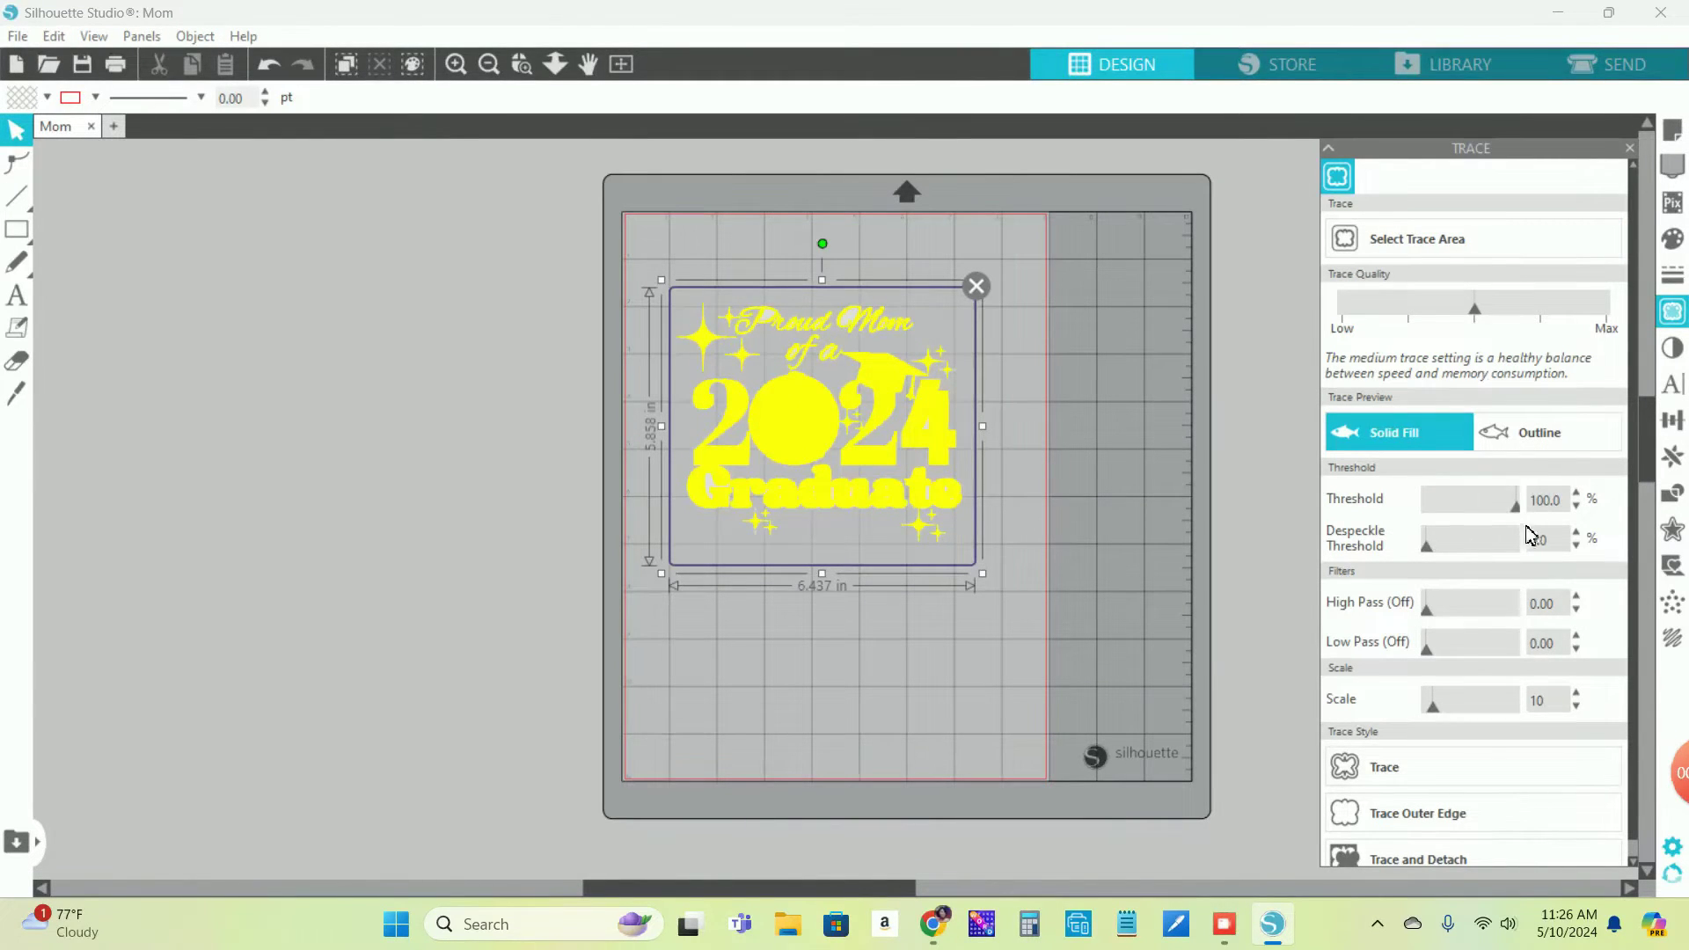
{"action": "scroll", "coordinate": [1489, 572], "scroll_direction": "down", "scroll_amount": 1}
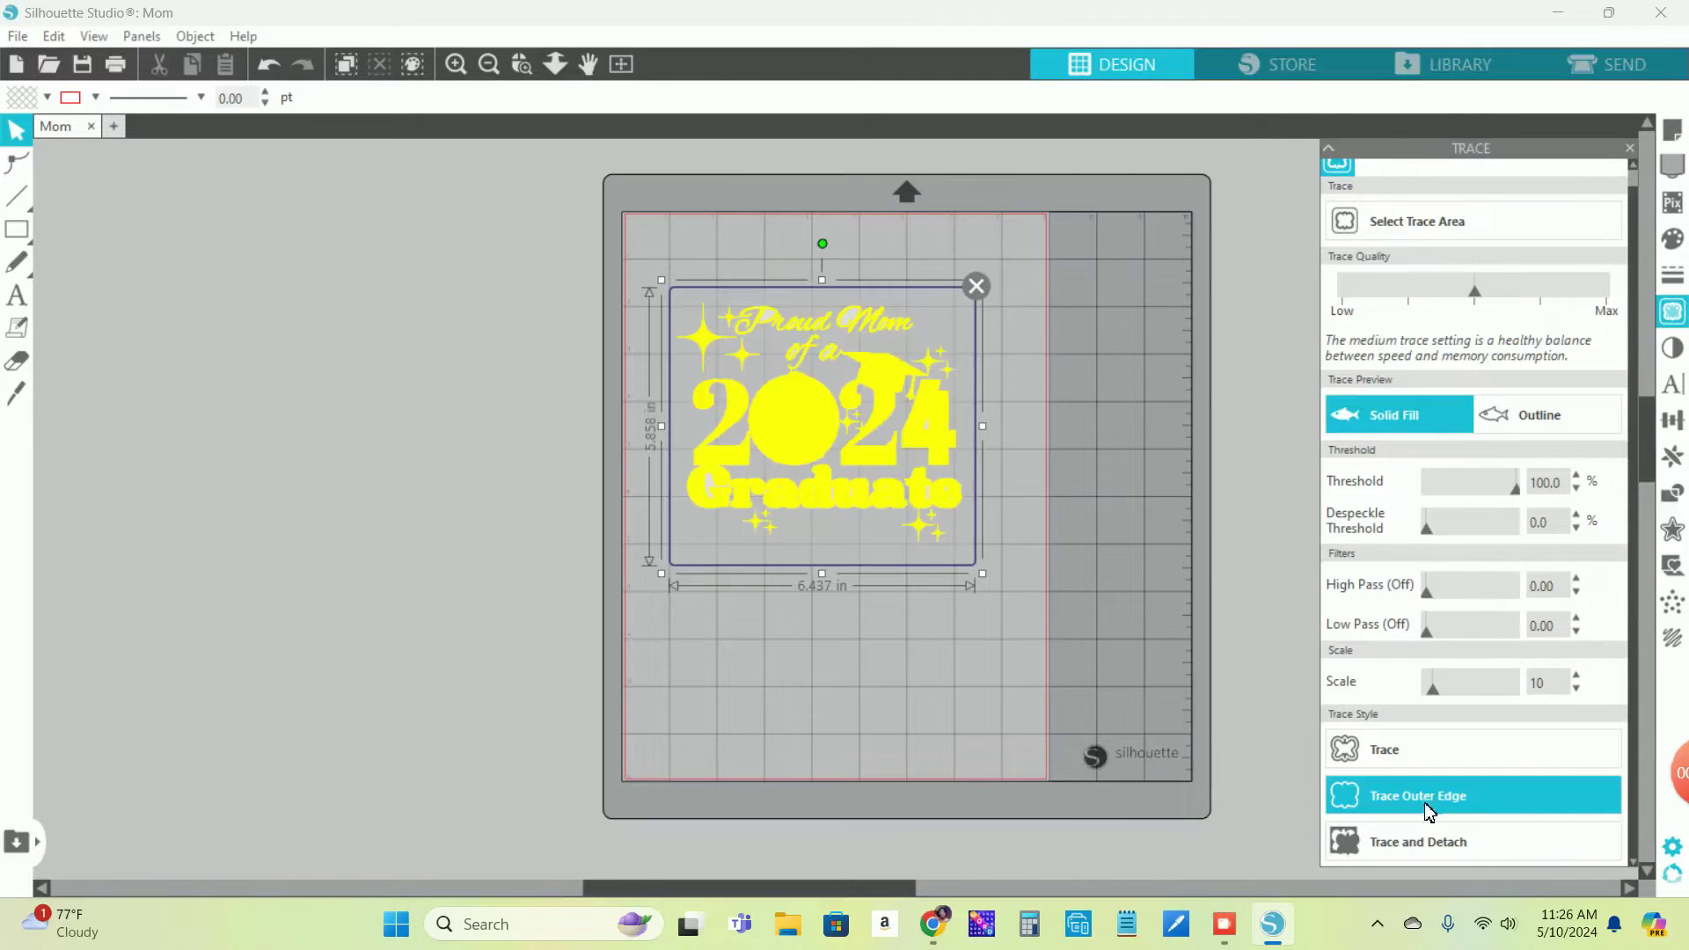
{"action": "left_click", "coordinate": [1418, 758]}
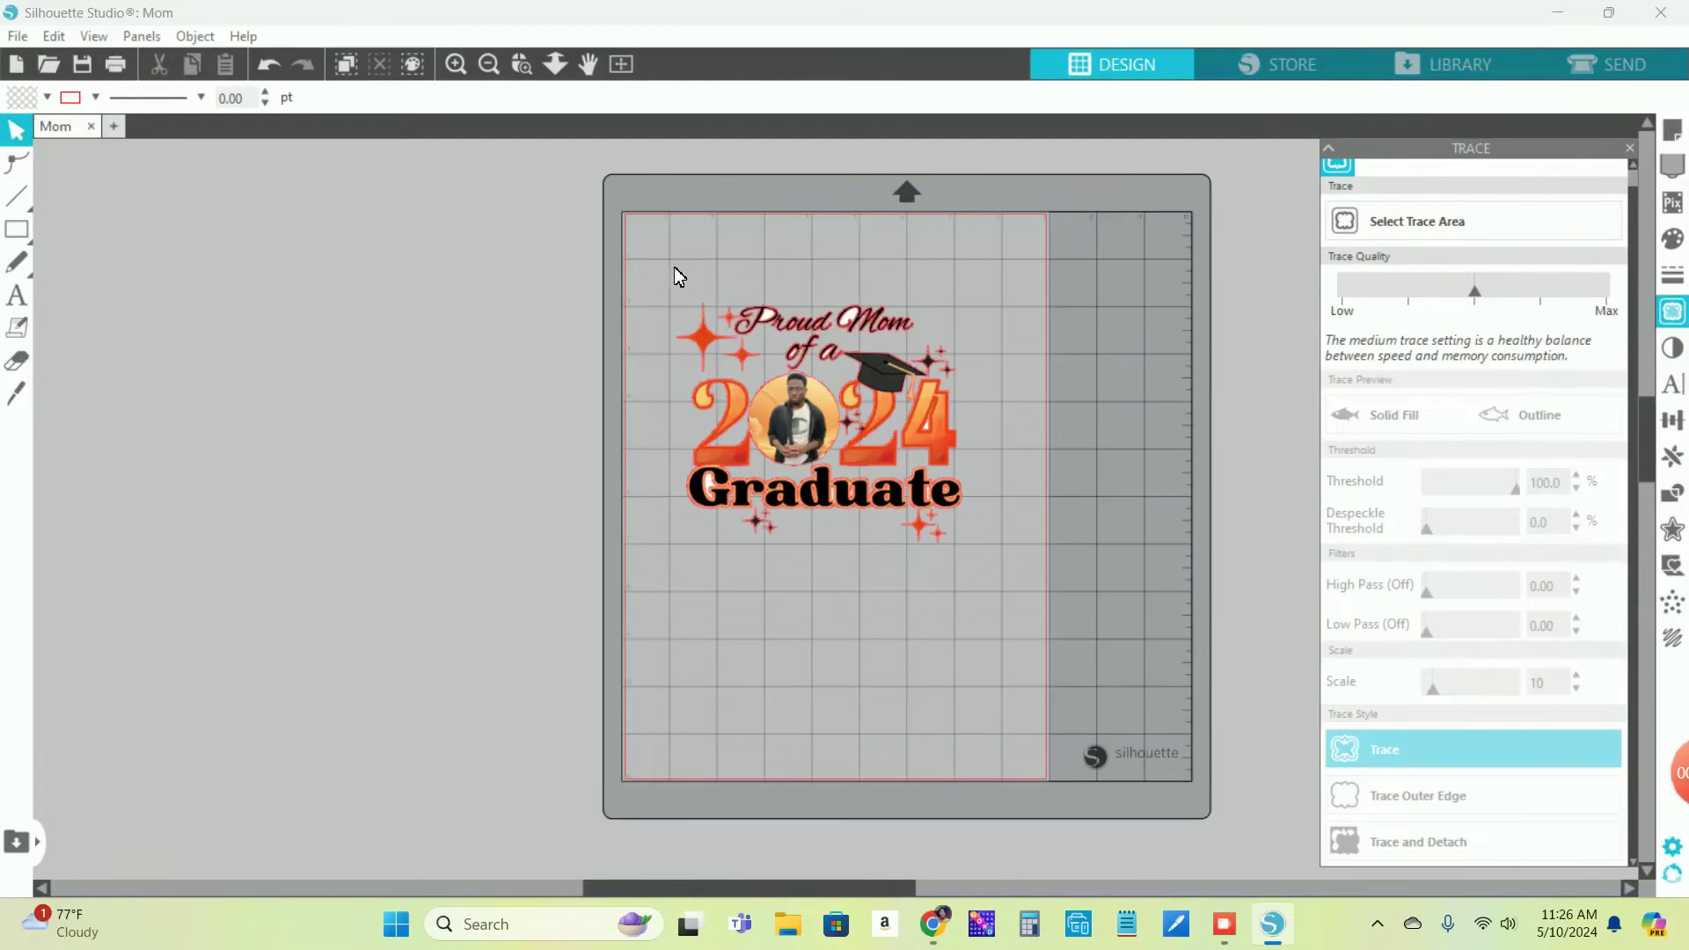
{"action": "mouse_move", "coordinate": [673, 266]}
{"action": "left_mouse_down"}
{"action": "mouse_move", "coordinate": [873, 260]}
{"action": "mouse_move", "coordinate": [1004, 456]}
{"action": "mouse_move", "coordinate": [1007, 525]}
{"action": "mouse_move", "coordinate": [978, 541]}
{"action": "left_mouse_up"}
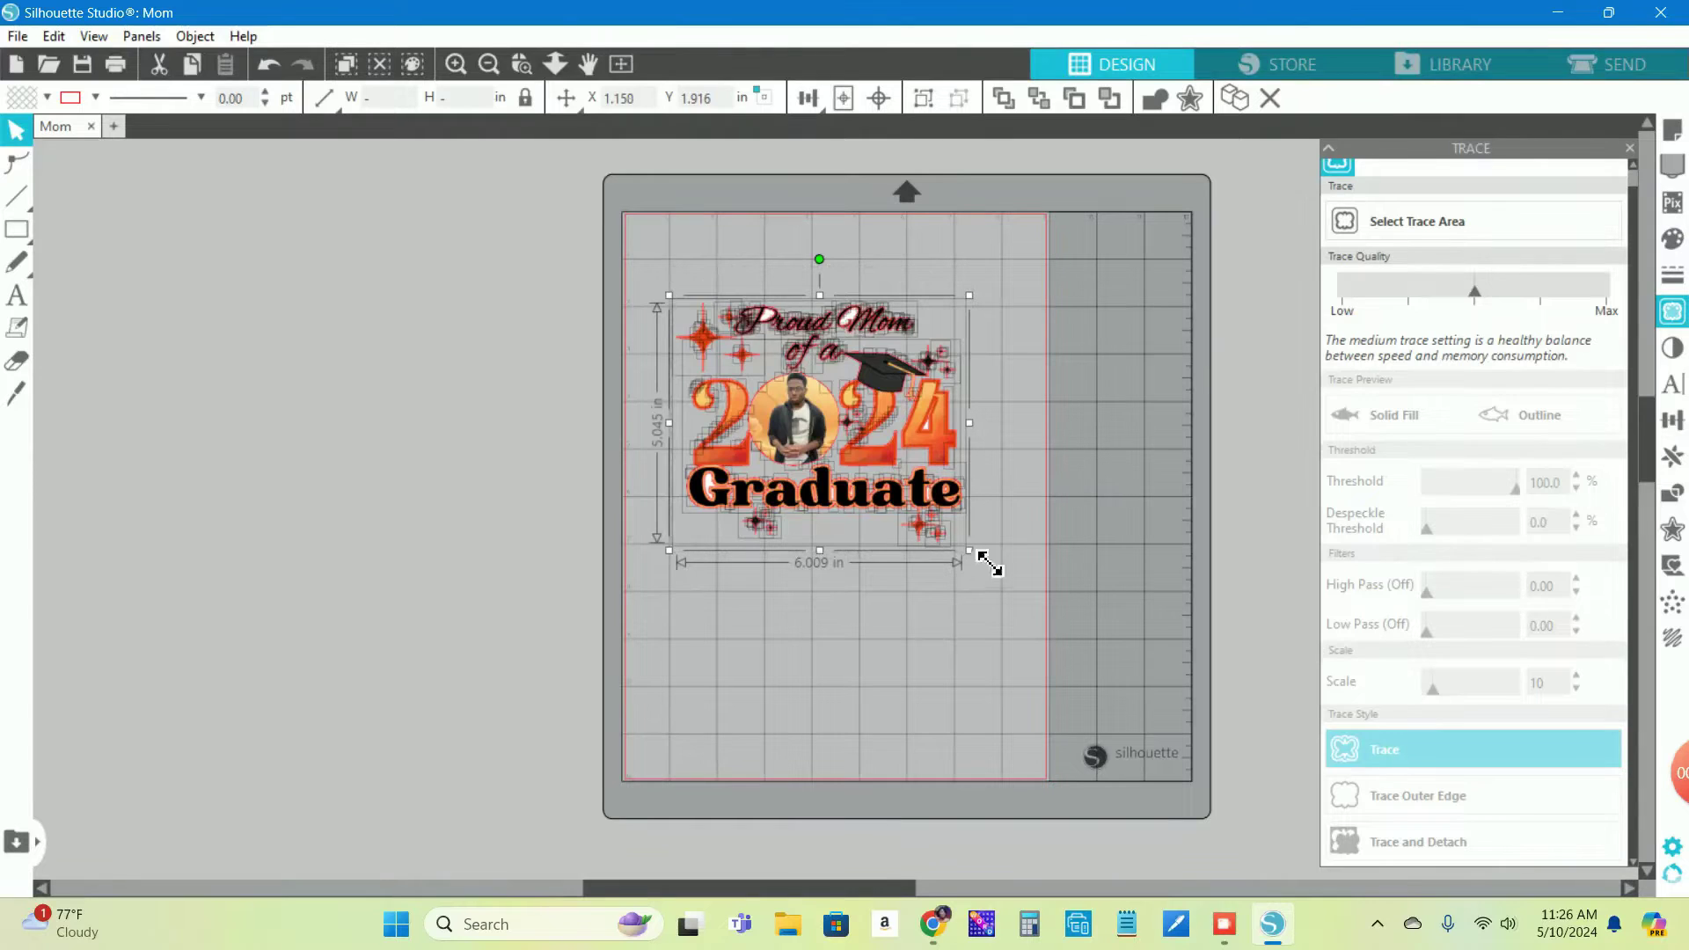
{"action": "left_click", "coordinate": [1678, 500]}
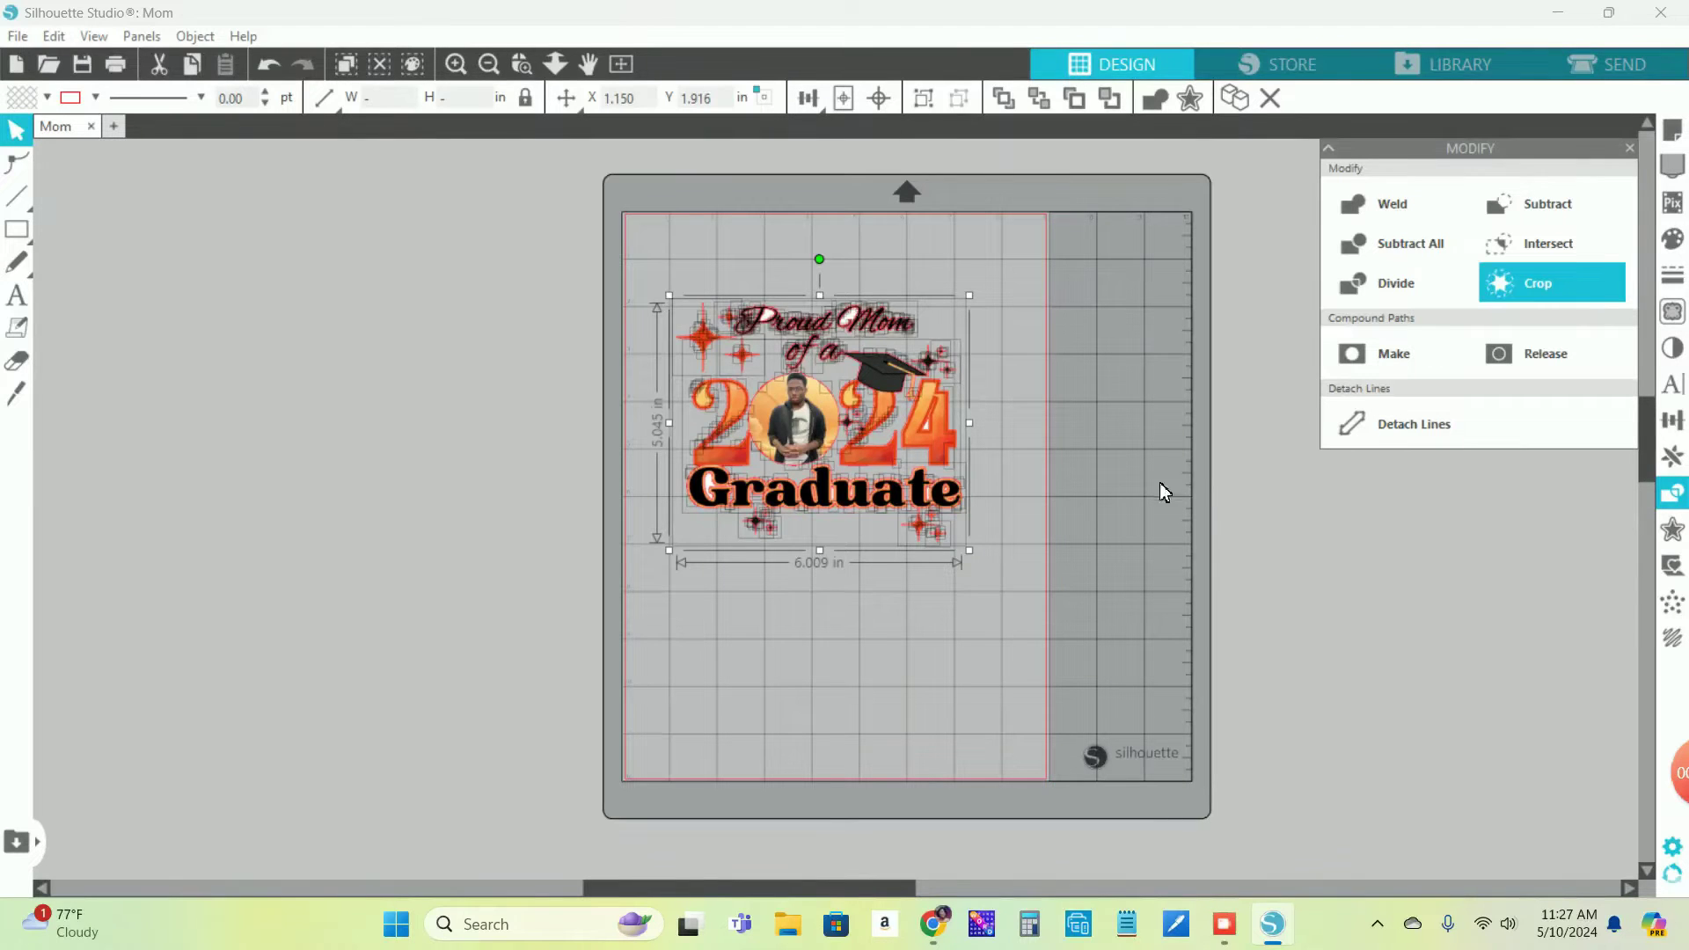
Box-select the whole graduate design and resize it to 6.498 in wide
{"action": "left_click", "coordinate": [853, 590]}
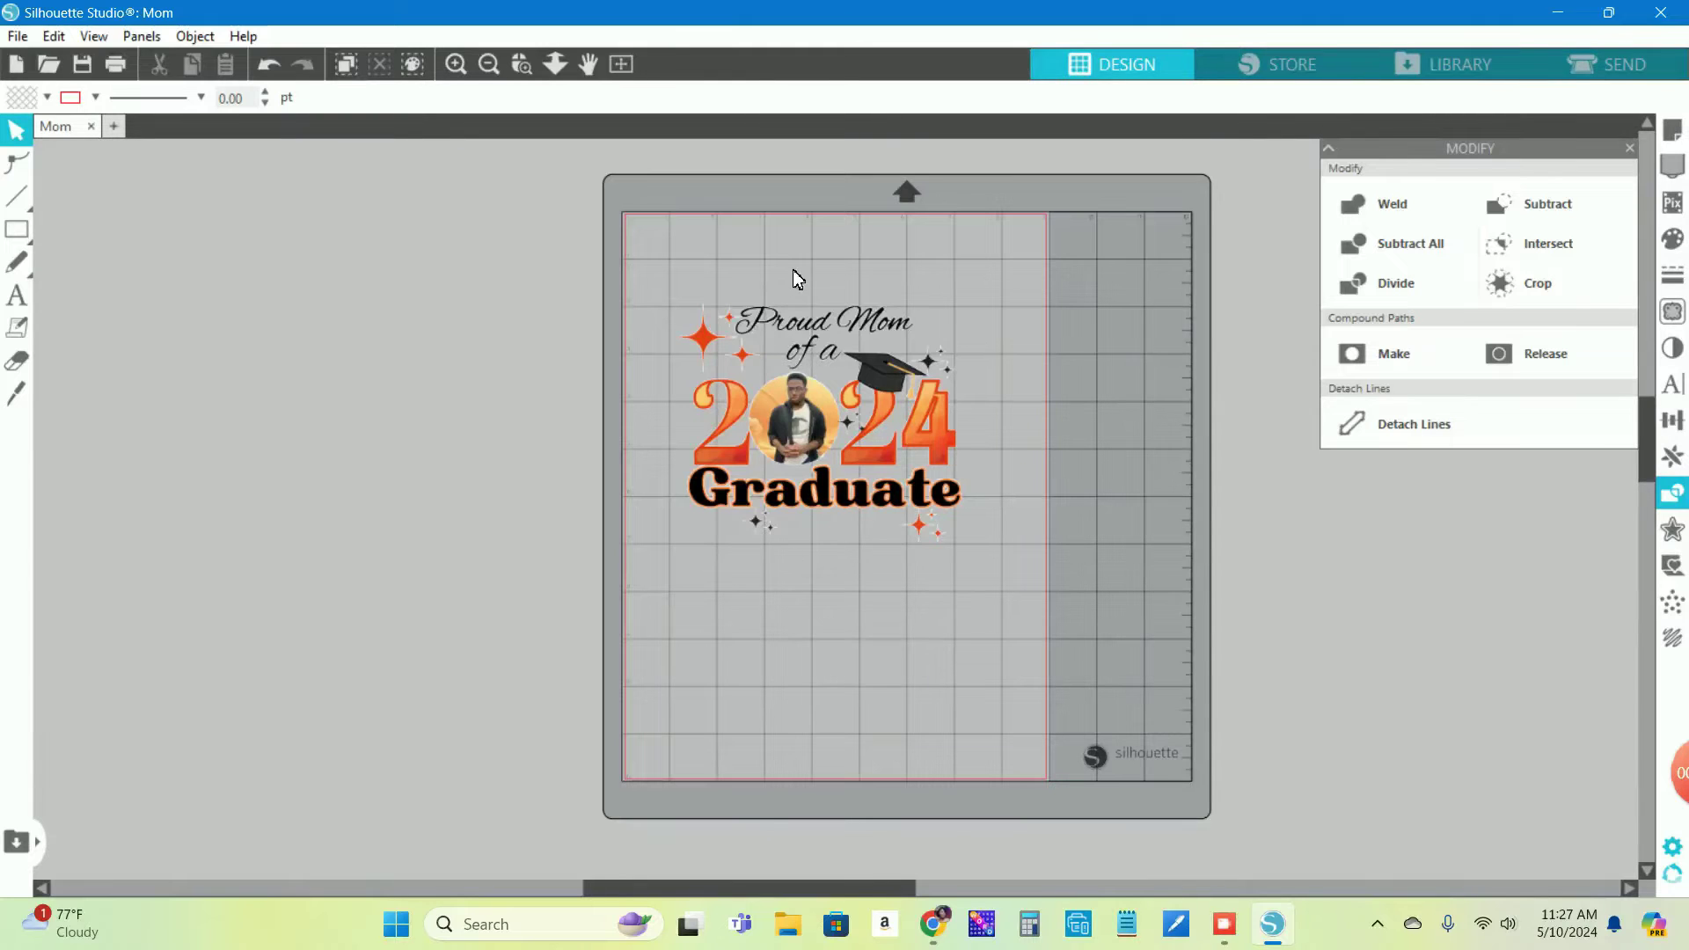
{"action": "left_click_drag", "start_coordinate": [661, 280], "coordinate": [989, 562]}
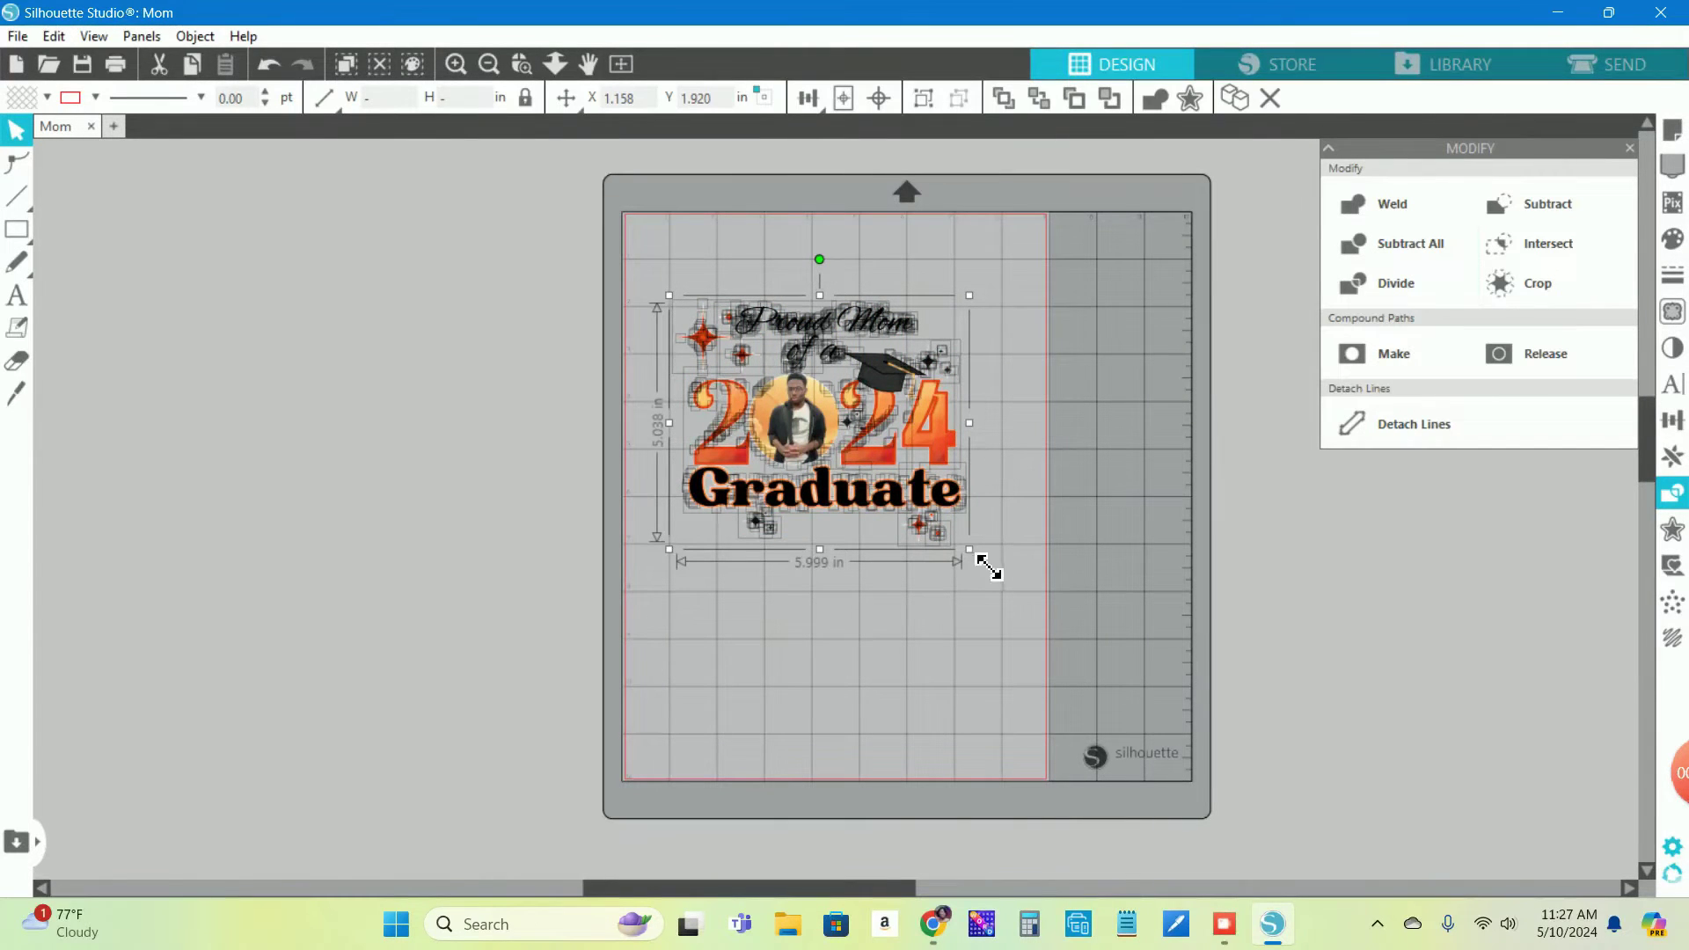
{"action": "key", "text": "ctrl+z"}
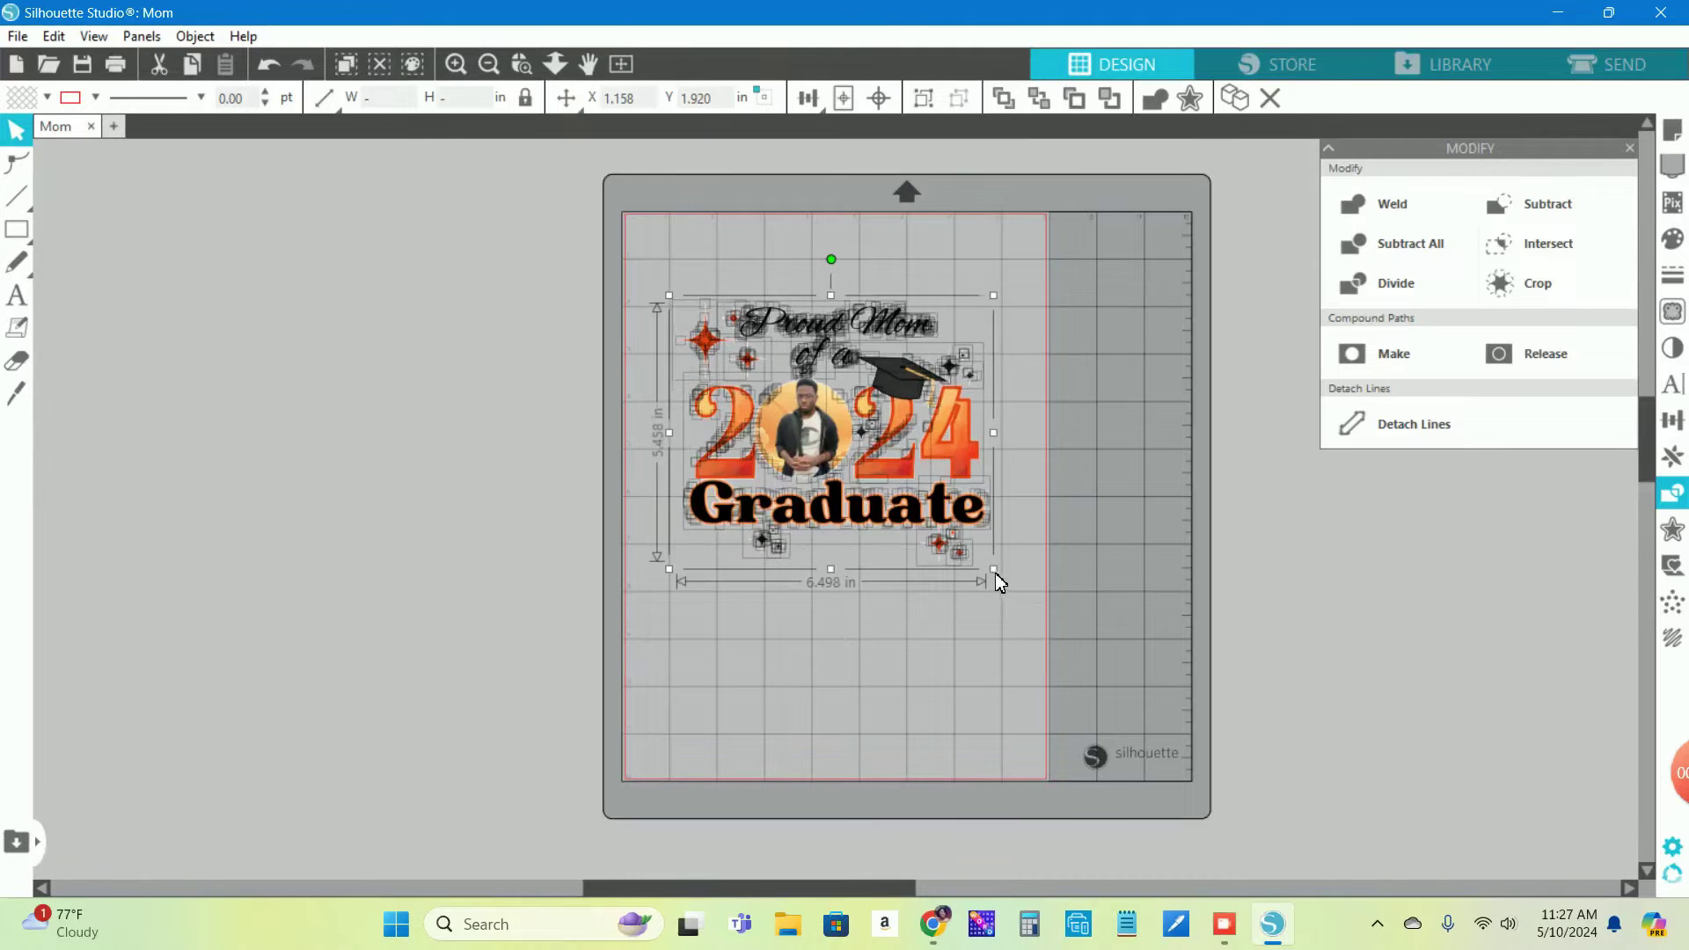
{"action": "left_click", "coordinate": [929, 643]}
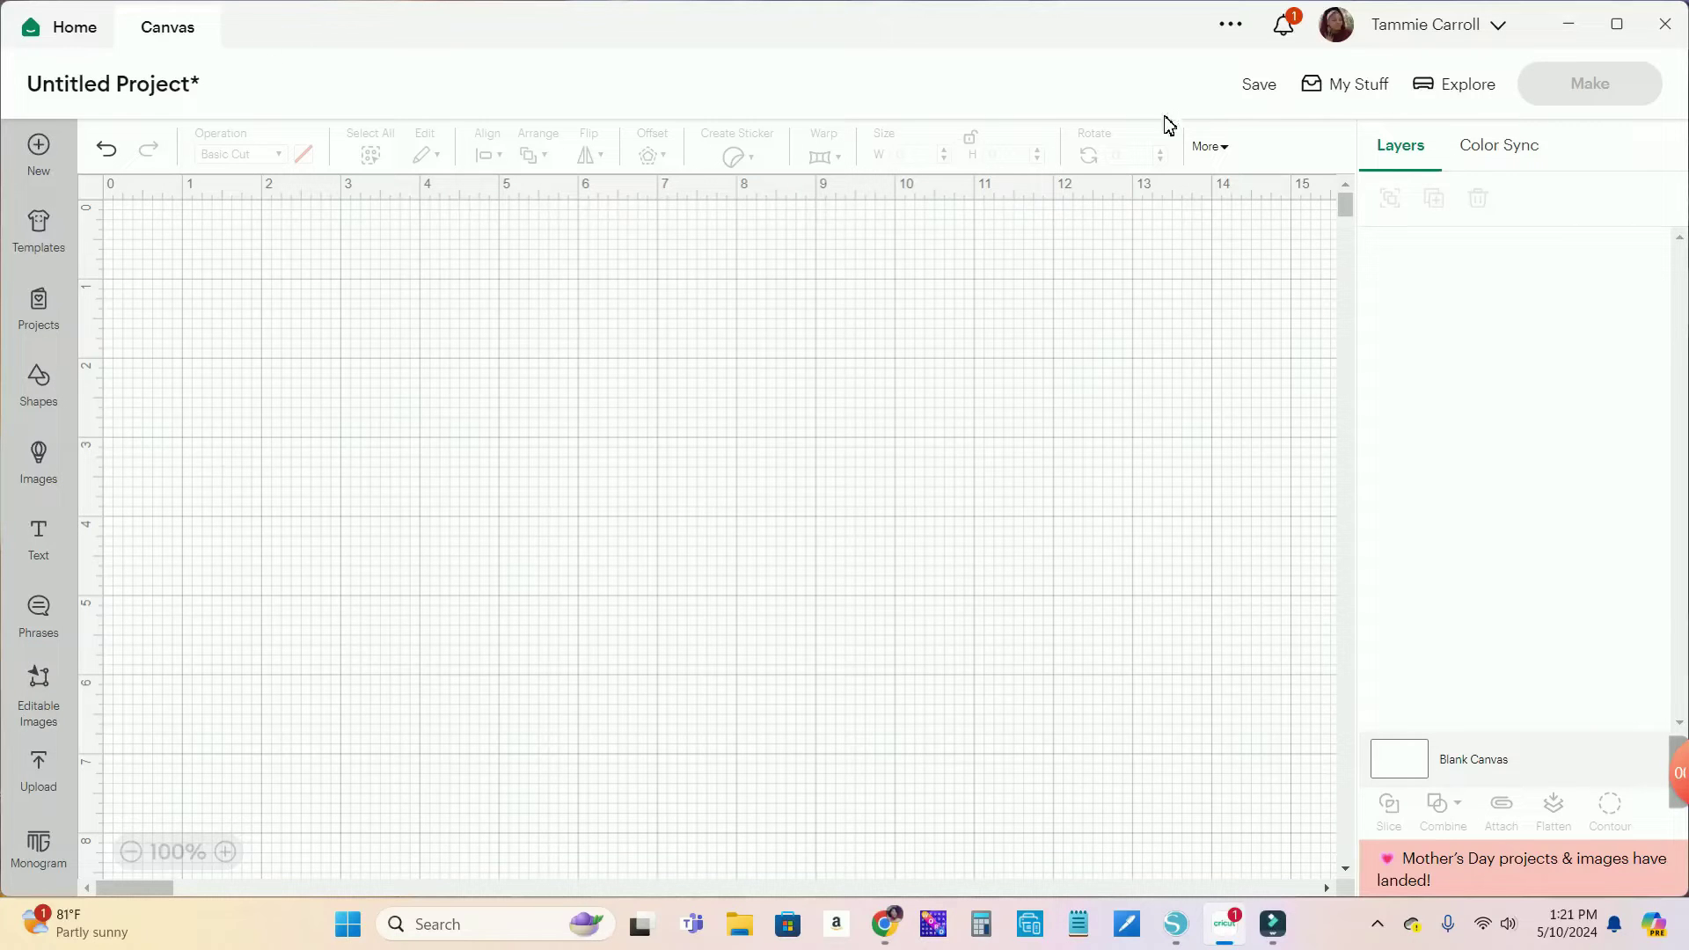
Upload the Mom image from Downloads into Cricut Design Space and continue
{"action": "left_click", "coordinate": [63, 772]}
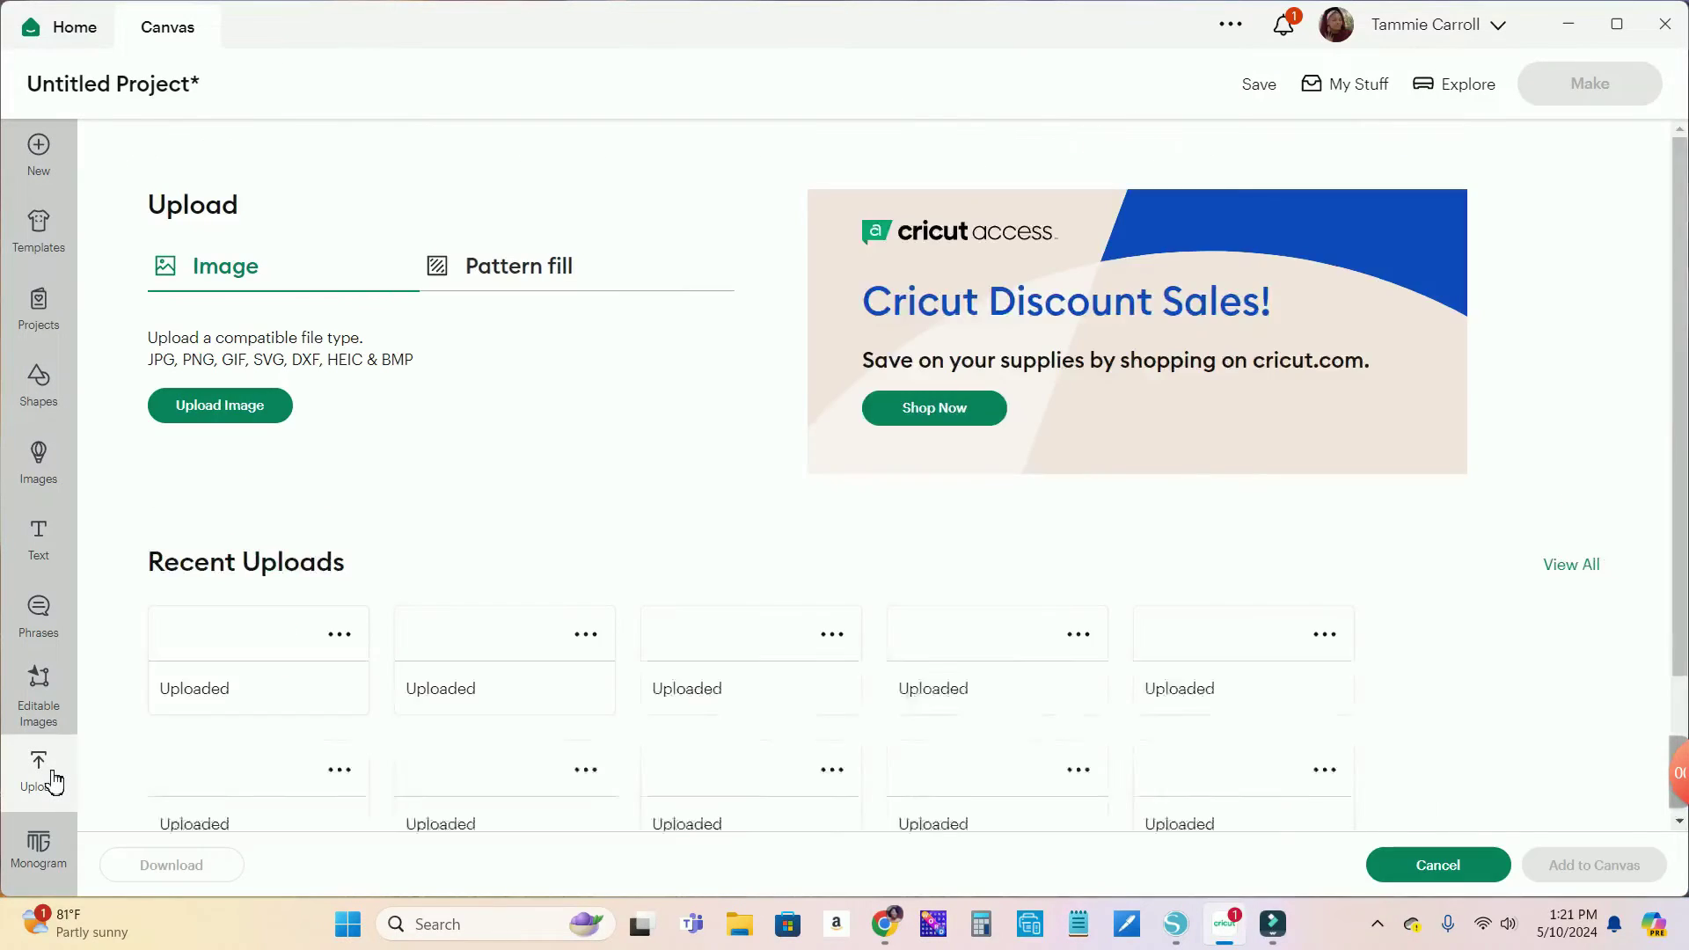
{"action": "left_click", "coordinate": [269, 409]}
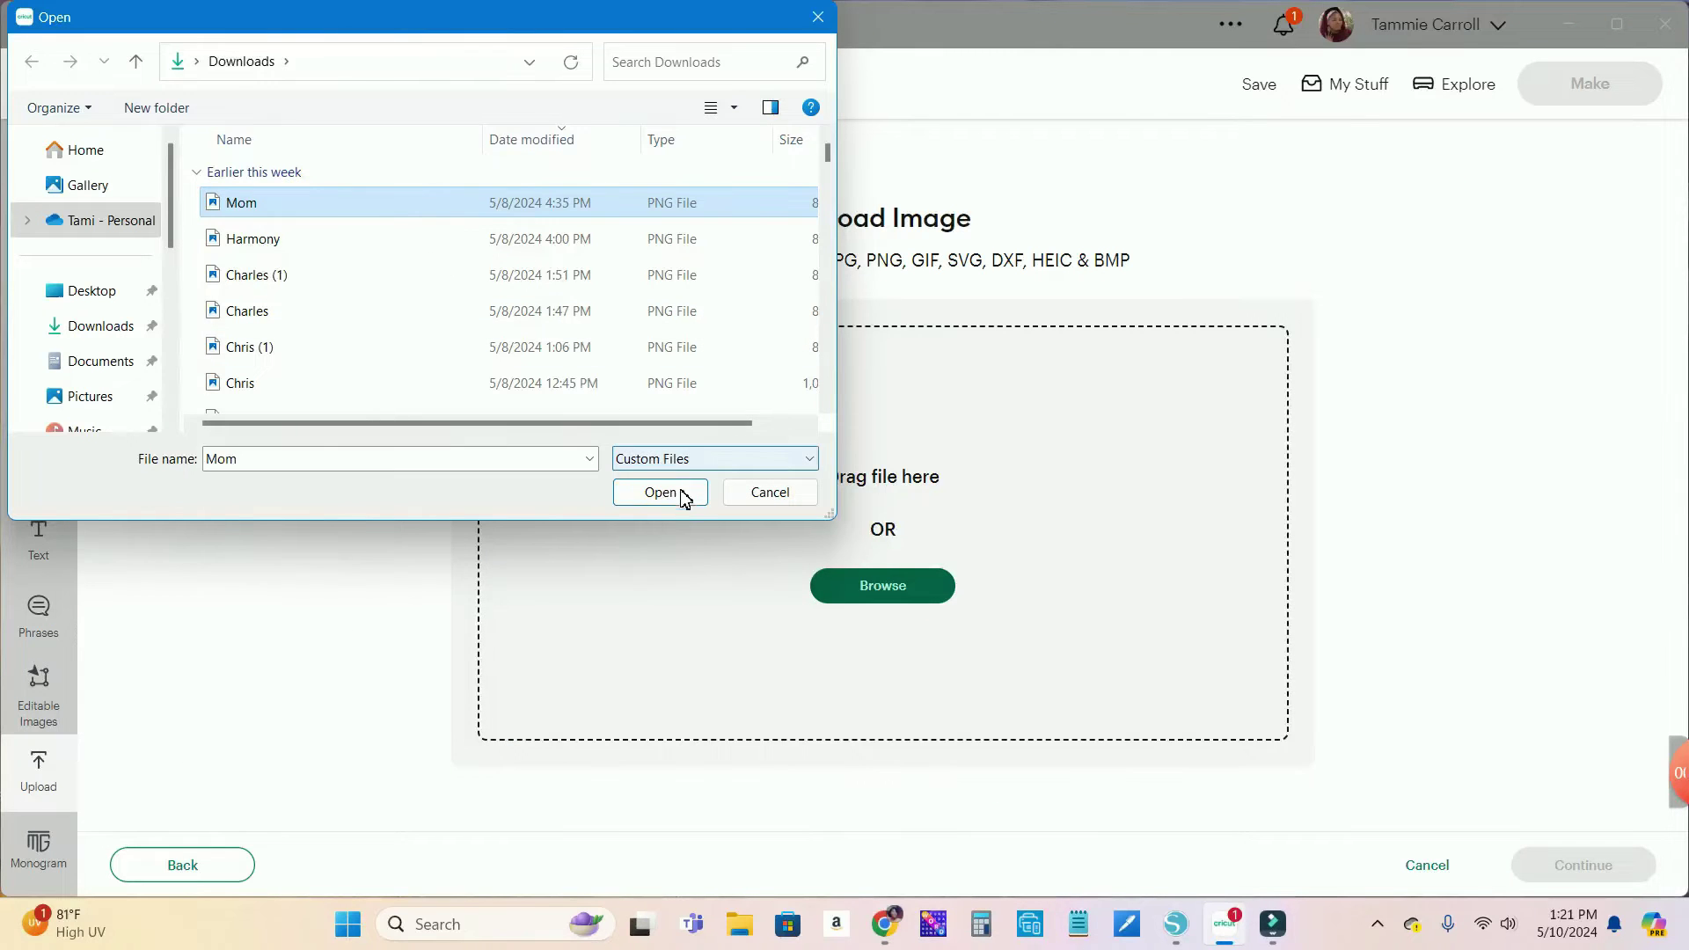
{"action": "left_click", "coordinate": [677, 494]}
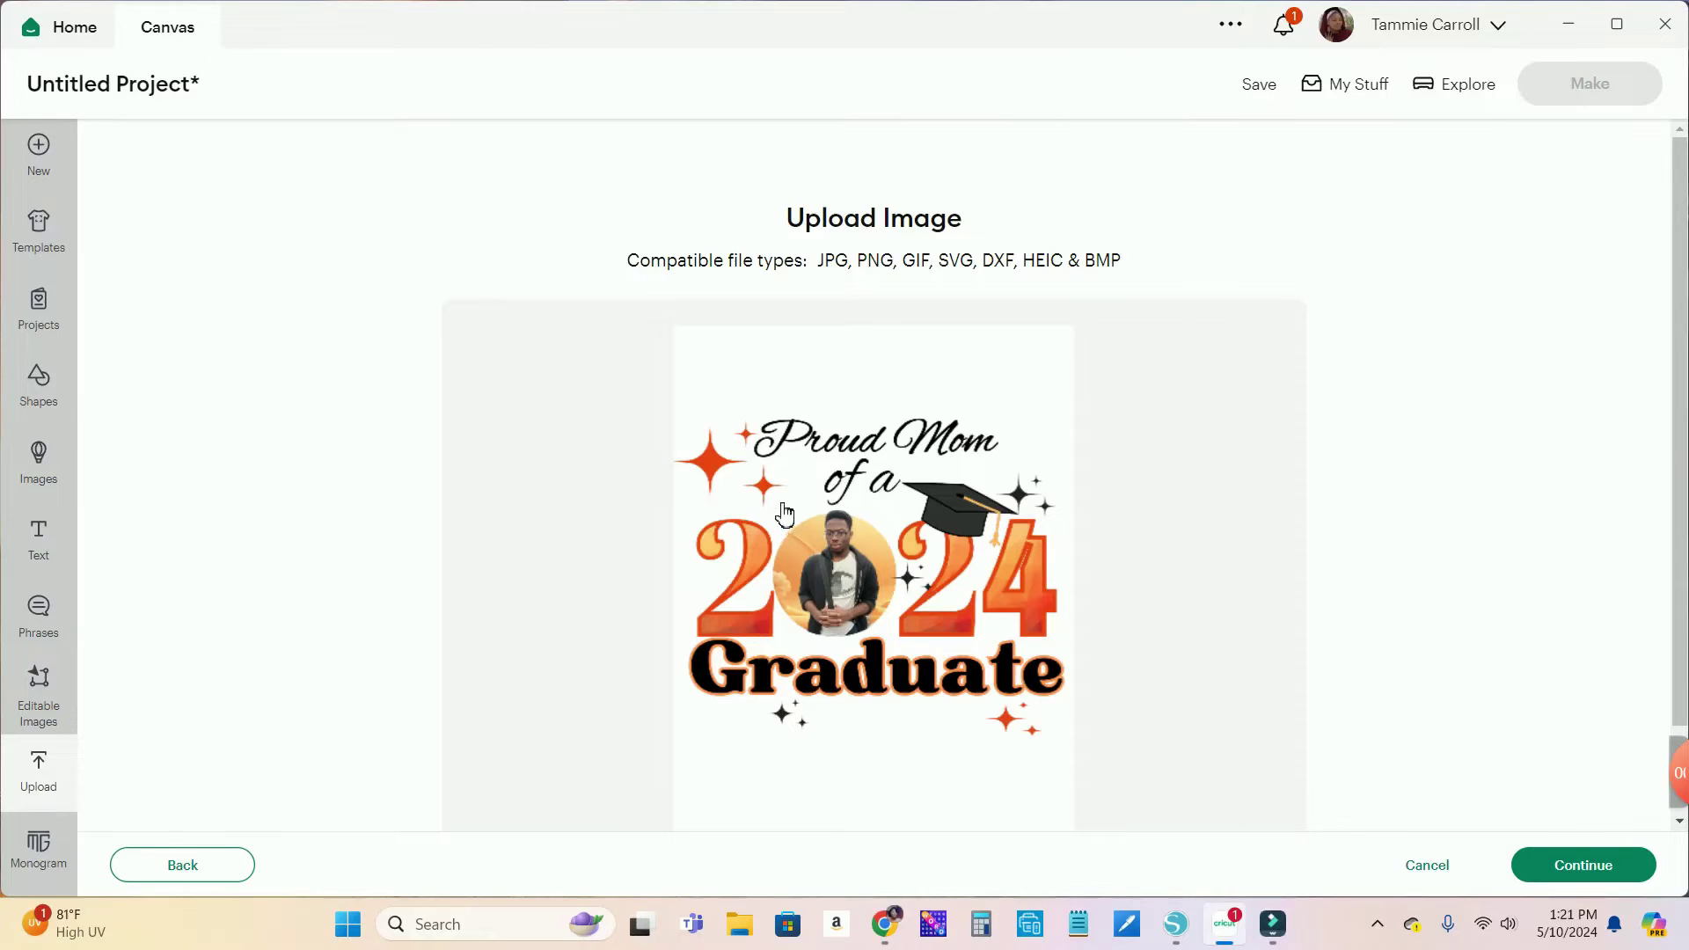
{"action": "mouse_move", "coordinate": [1663, 814]}
{"action": "left_click", "coordinate": [1625, 871]}
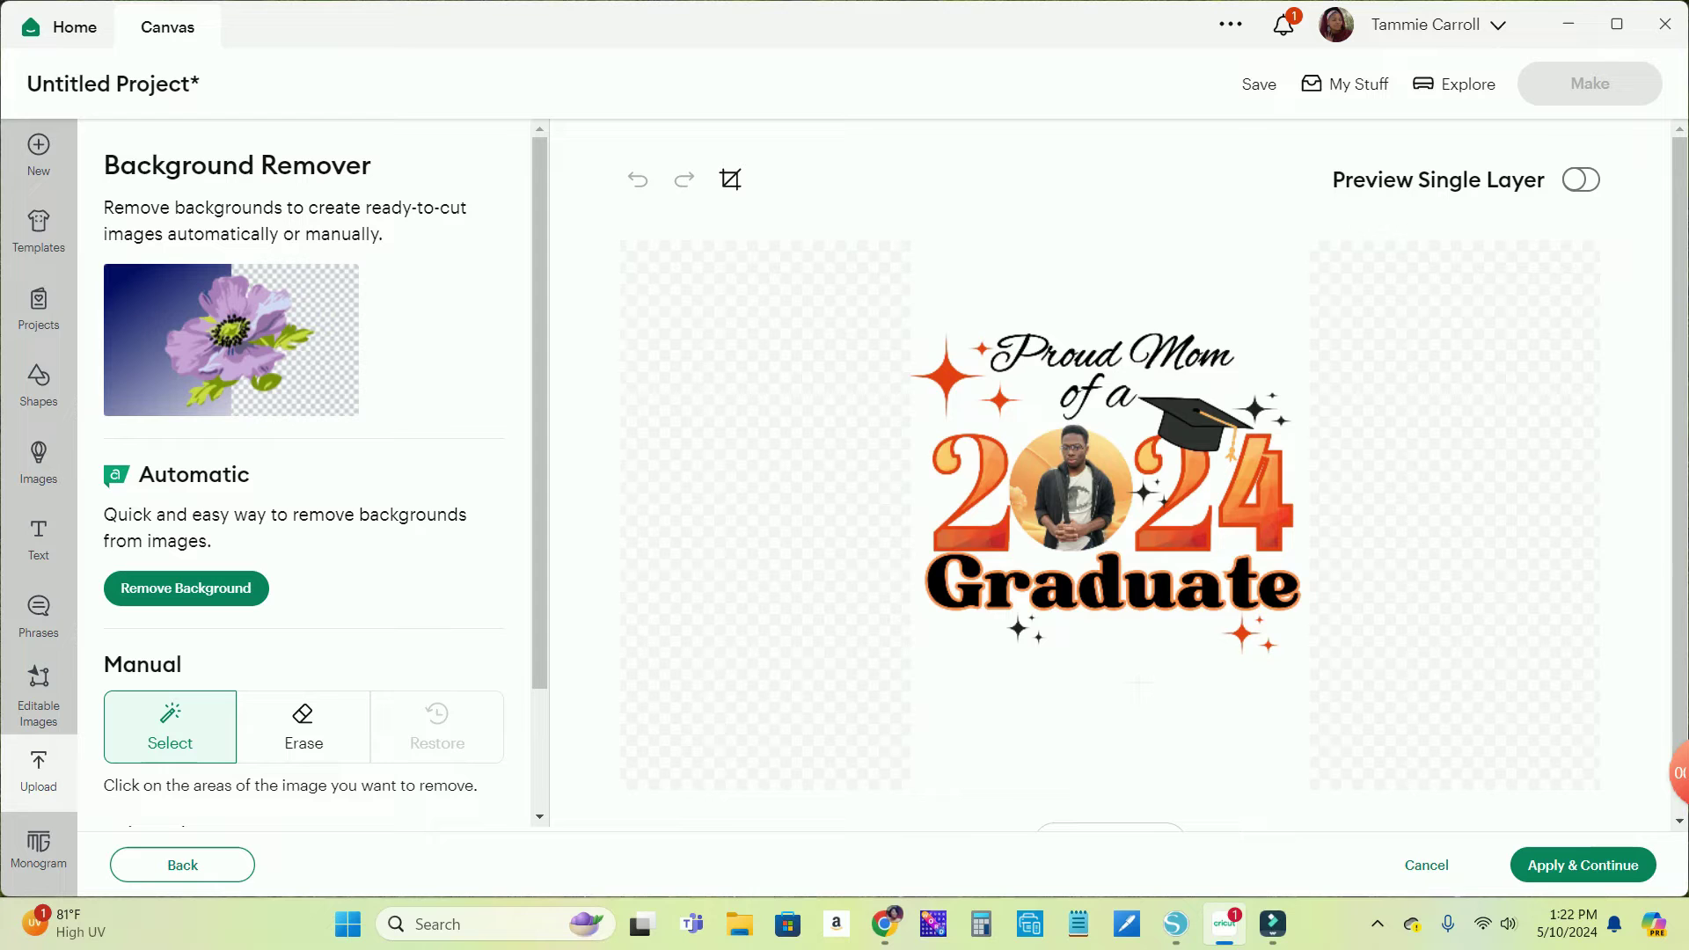
Erase the white background in Background Remover and apply the change
{"action": "left_click", "coordinate": [1139, 682]}
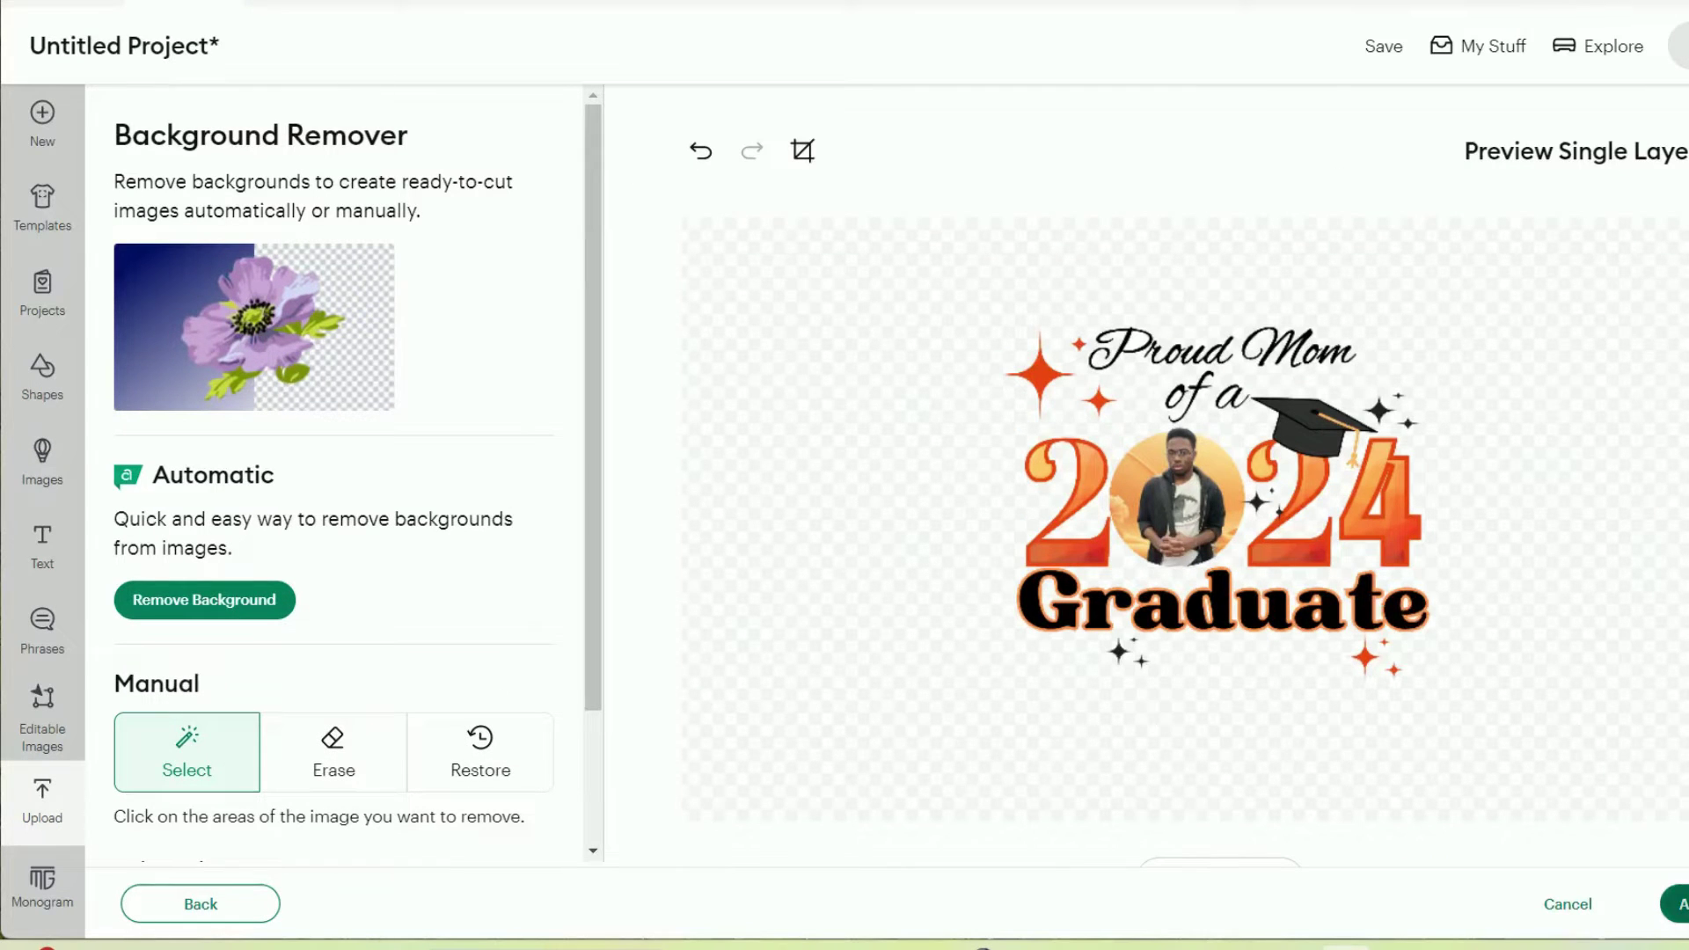
{"action": "left_click", "coordinate": [1676, 903]}
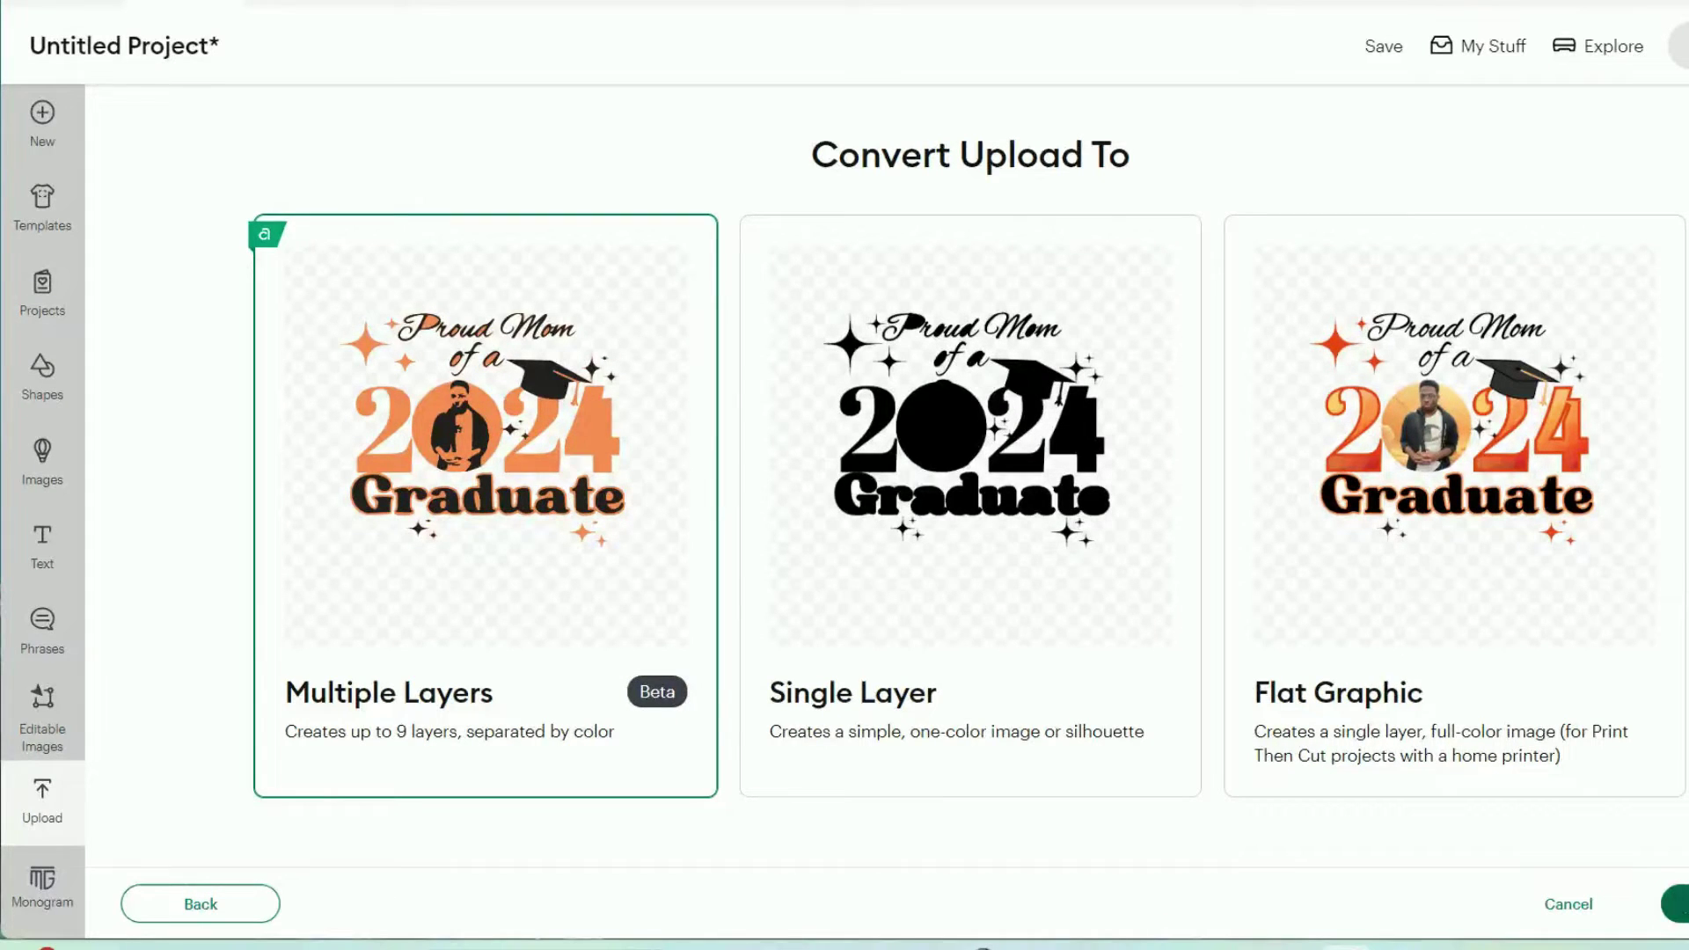
Choose Flat Graphic as the upload type and continue to Image Details
{"action": "left_click", "coordinate": [1541, 583]}
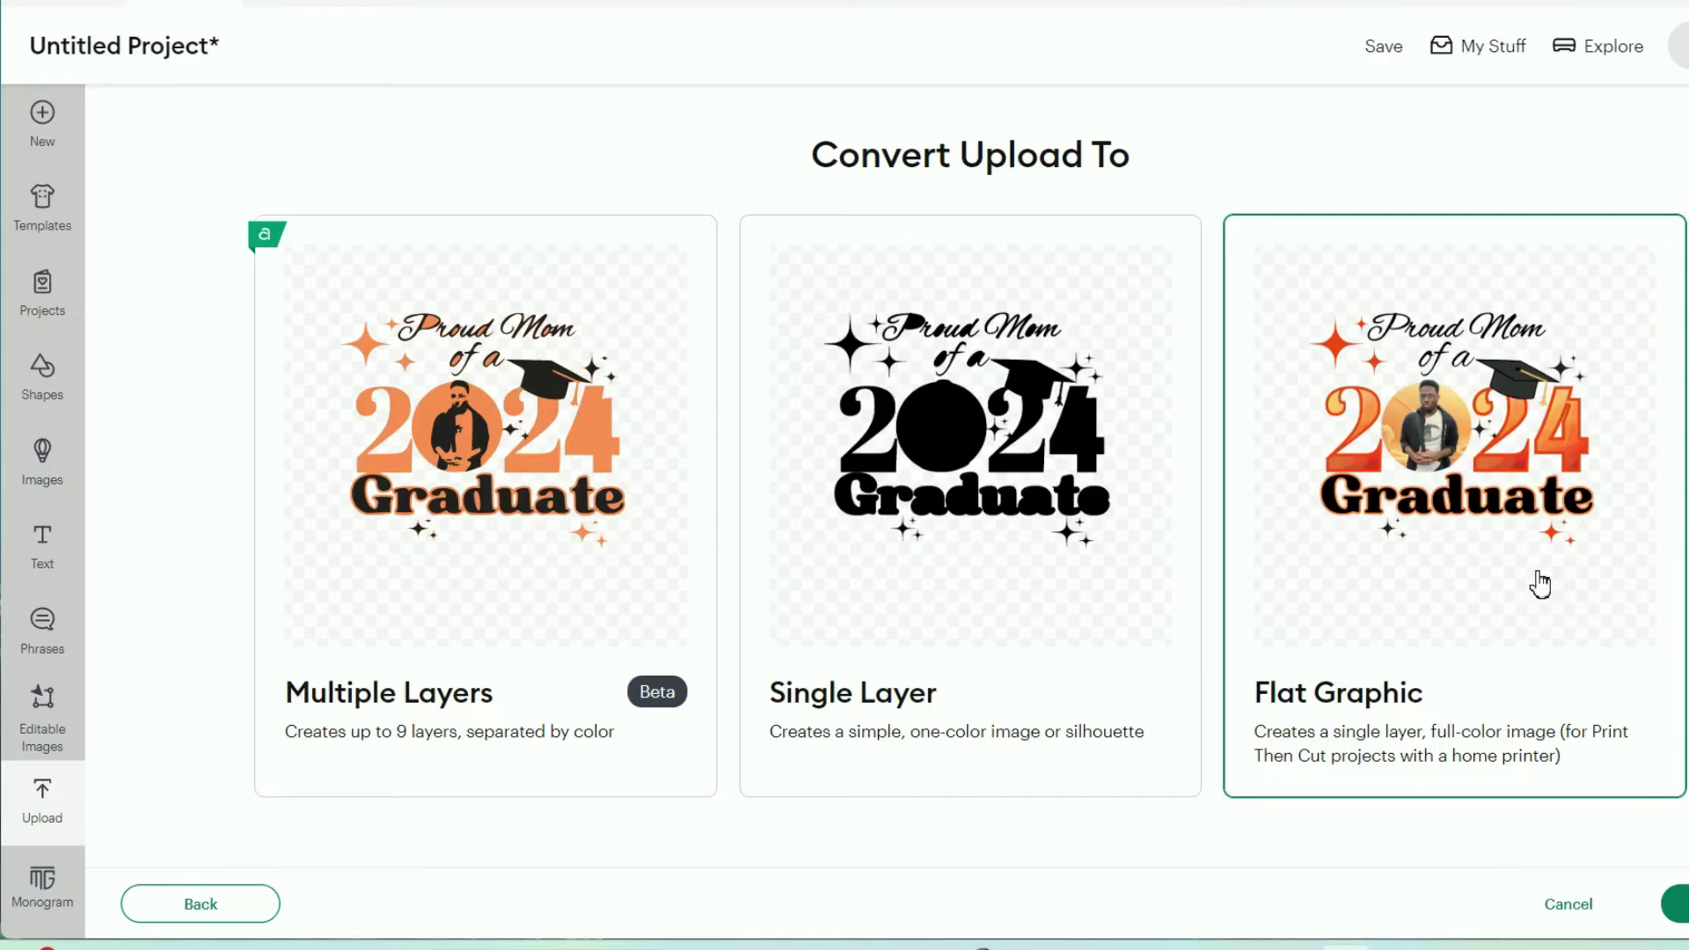
{"action": "left_click", "coordinate": [1674, 904]}
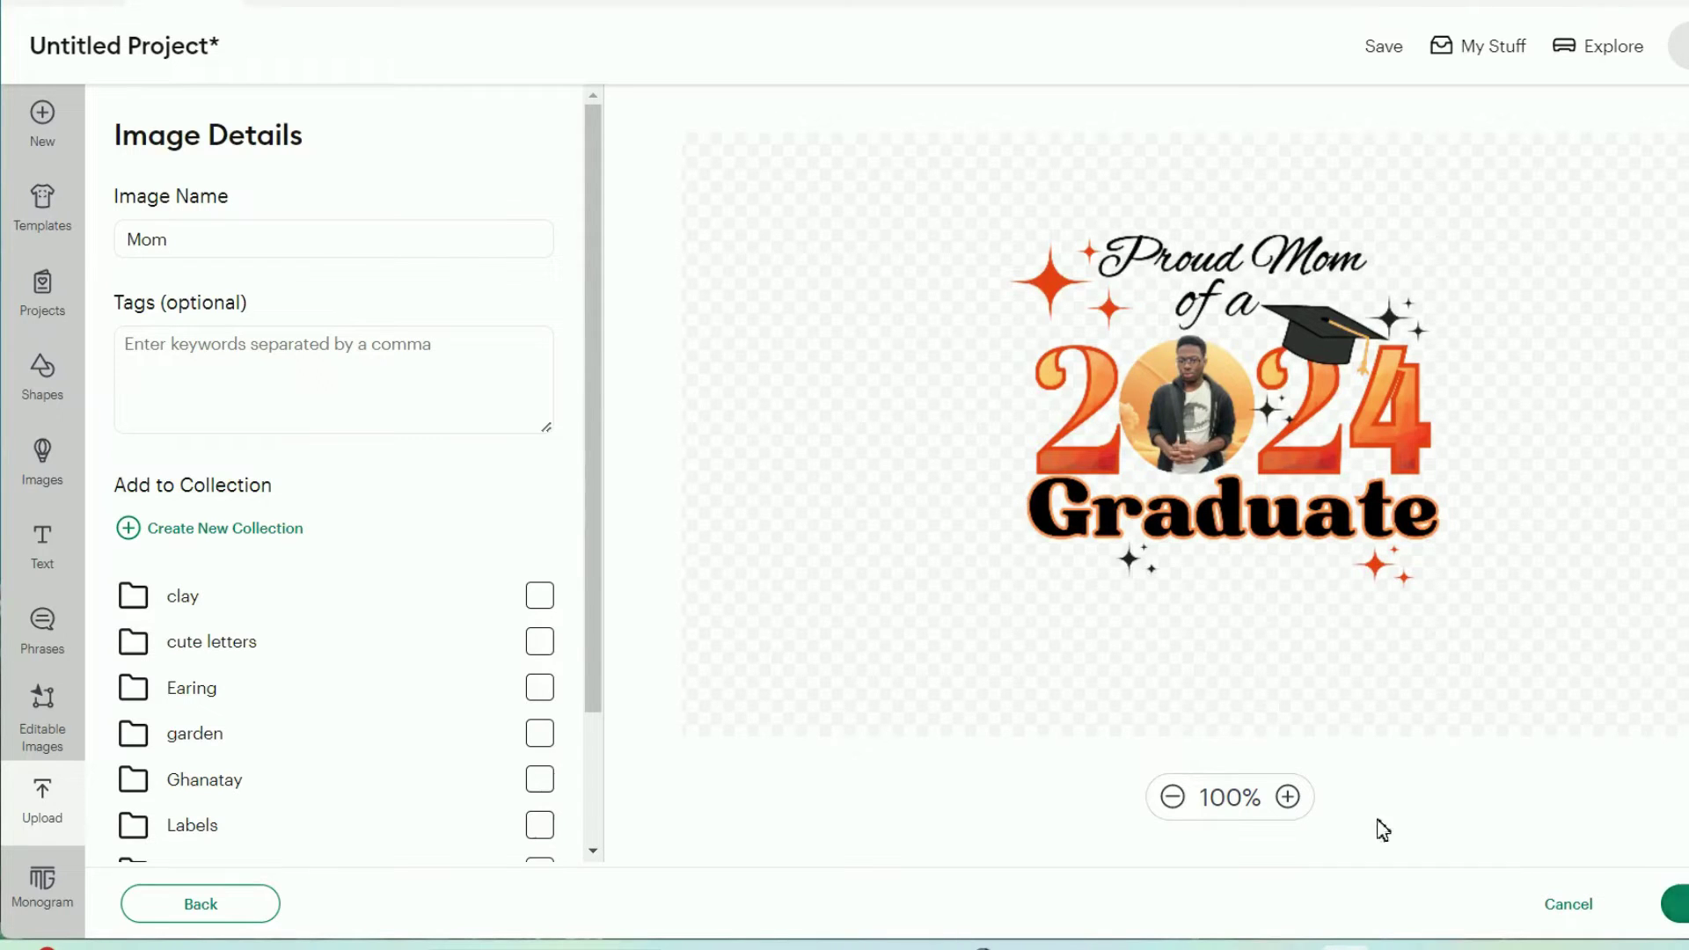
Save the Mom upload as a 9.862 × 8.174 in Print Then Cut canvas layer
{"action": "left_click", "coordinate": [1676, 904]}
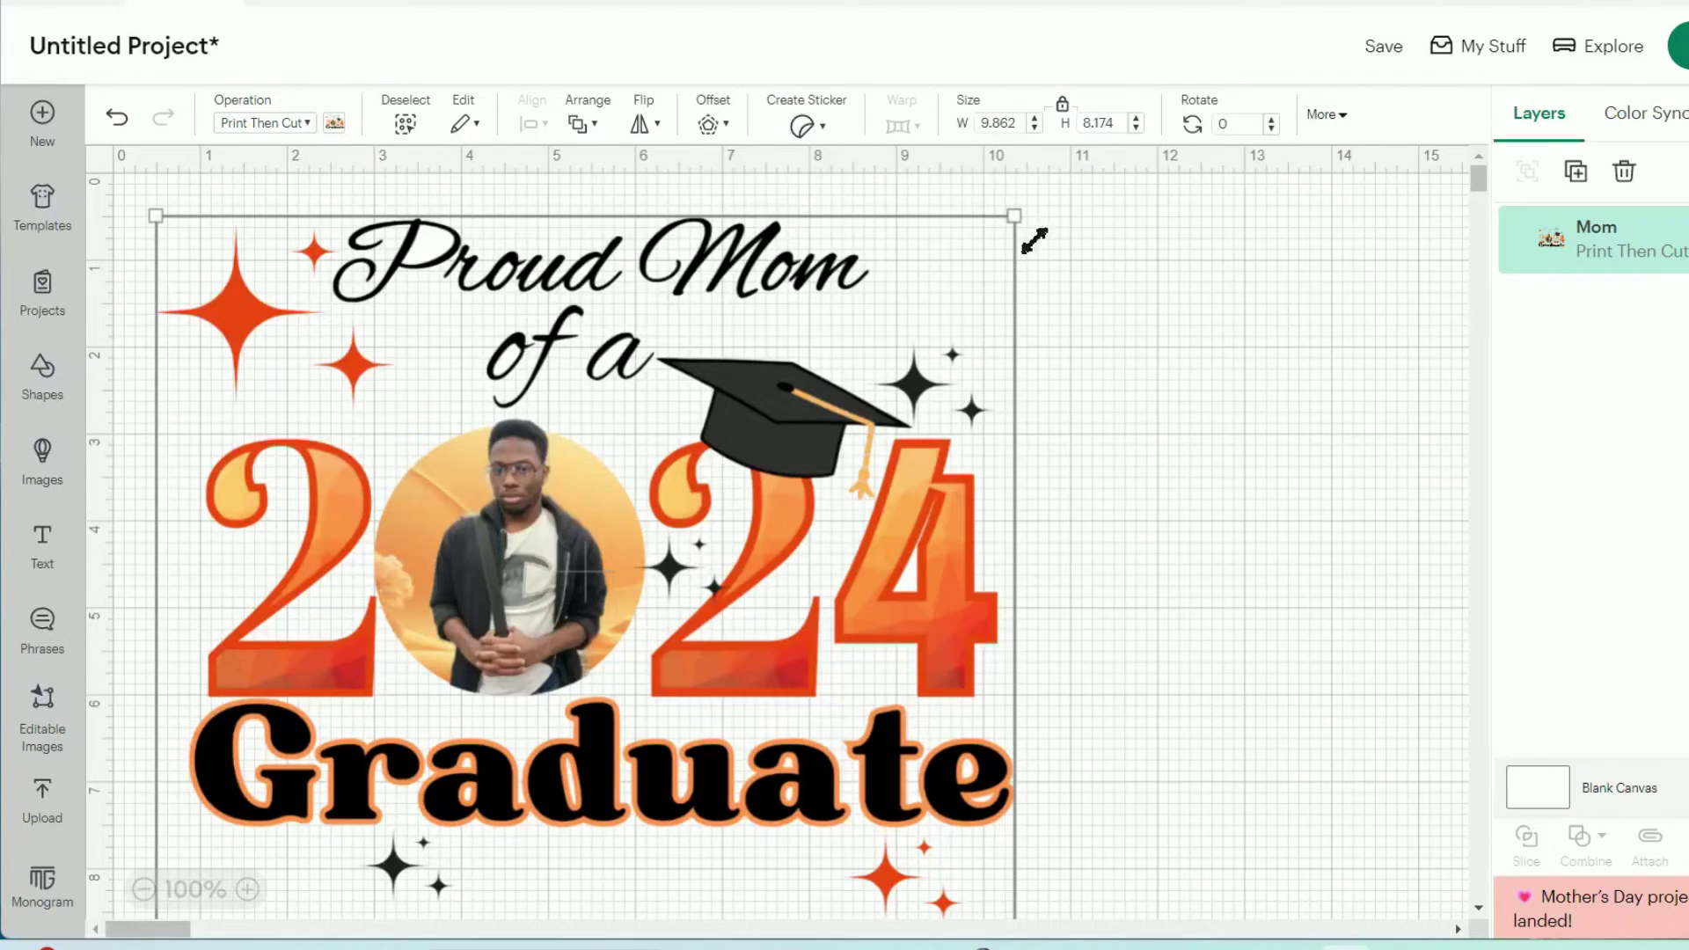
Enlarge the graduate design to 11.25 in wide and move it toward the canvas's top-left
{"action": "left_click_drag", "start_coordinate": [1029, 237], "coordinate": [1153, 215]}
{"action": "left_click_drag", "start_coordinate": [1021, 343], "coordinate": [952, 416]}
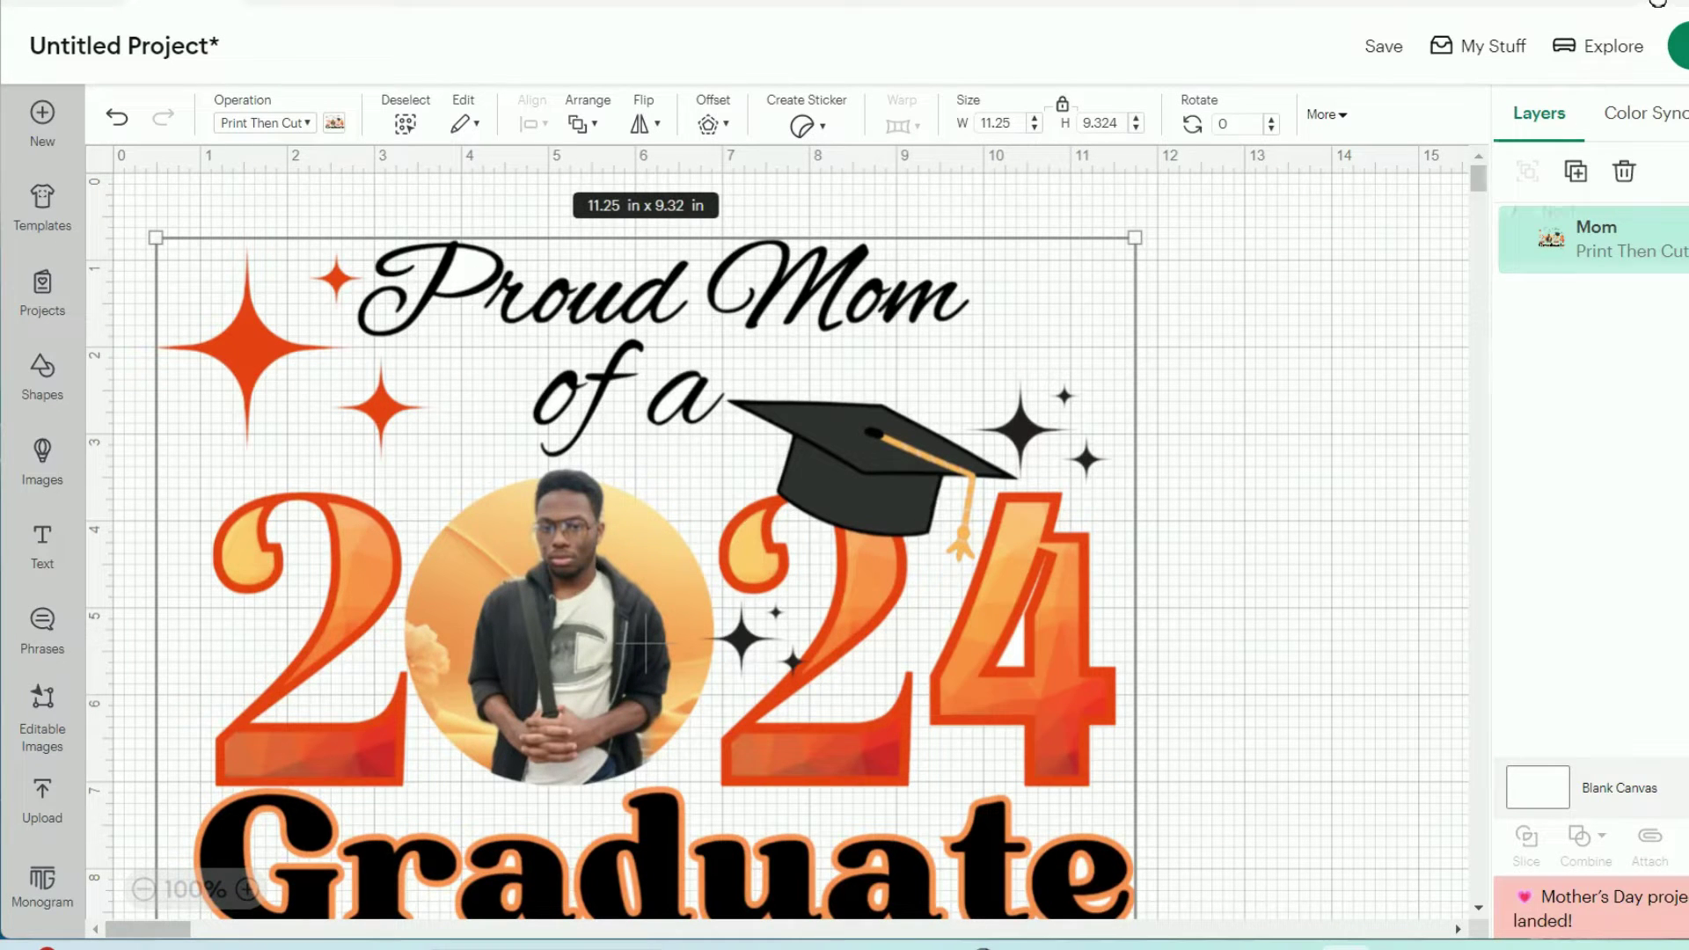
Open Design Space Settings on the Load Type page showing the 11 in x 17 in Tabloid page size
{"action": "left_click", "coordinate": [1657, 3]}
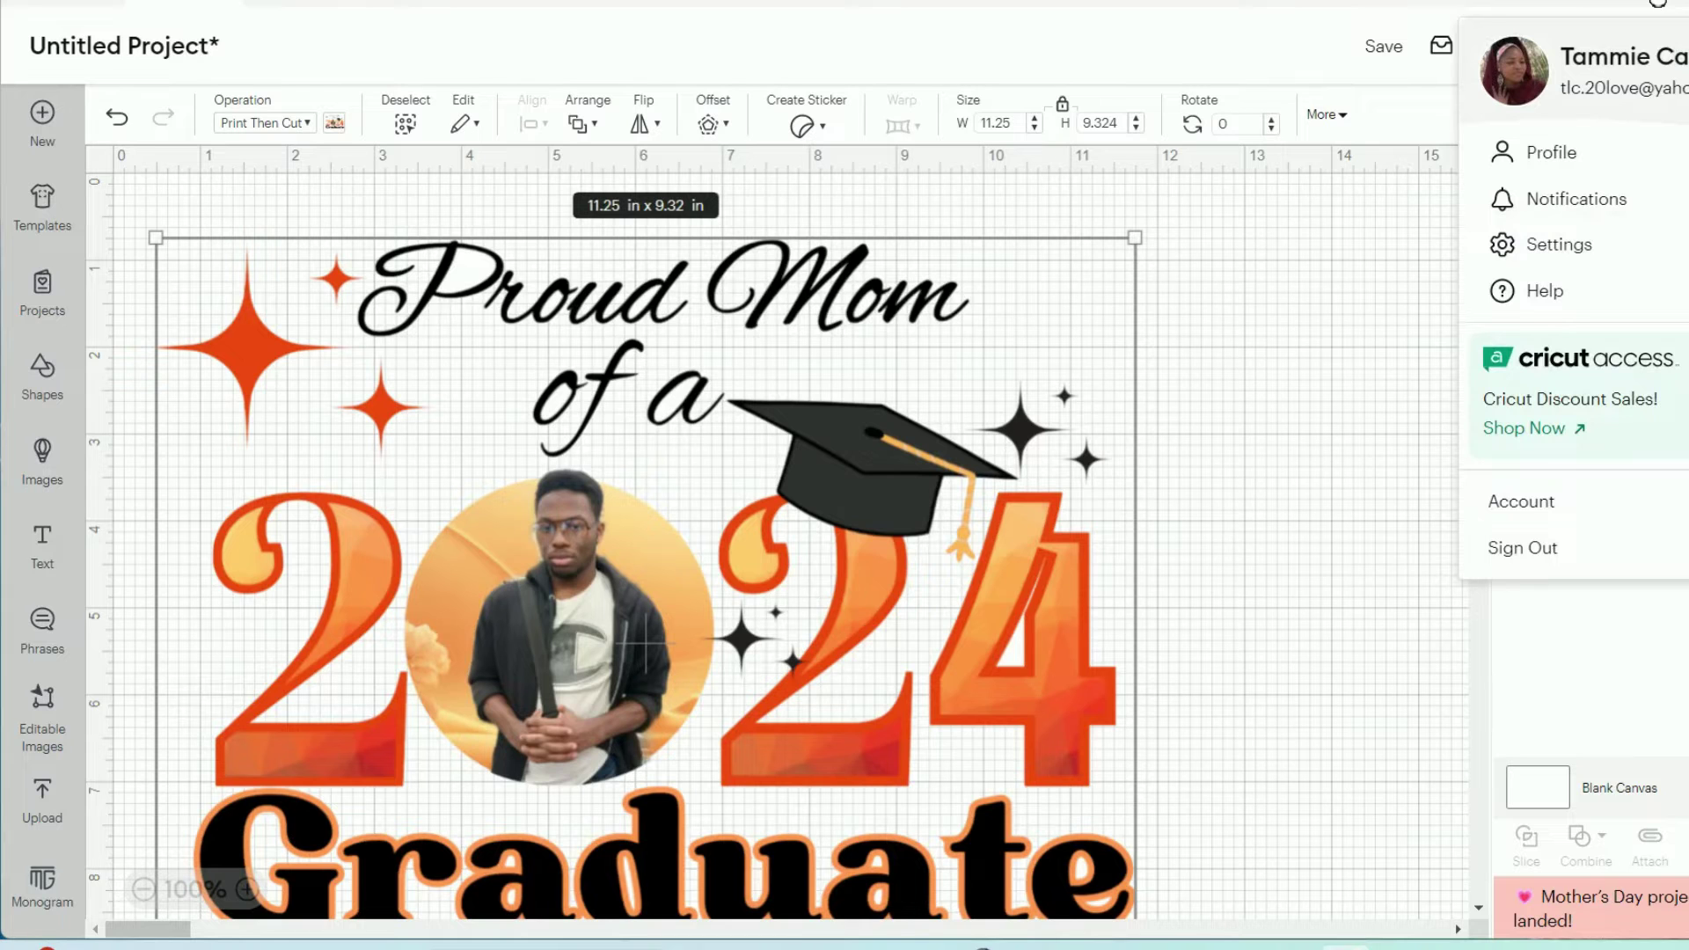
{"action": "left_click", "coordinate": [1387, 339]}
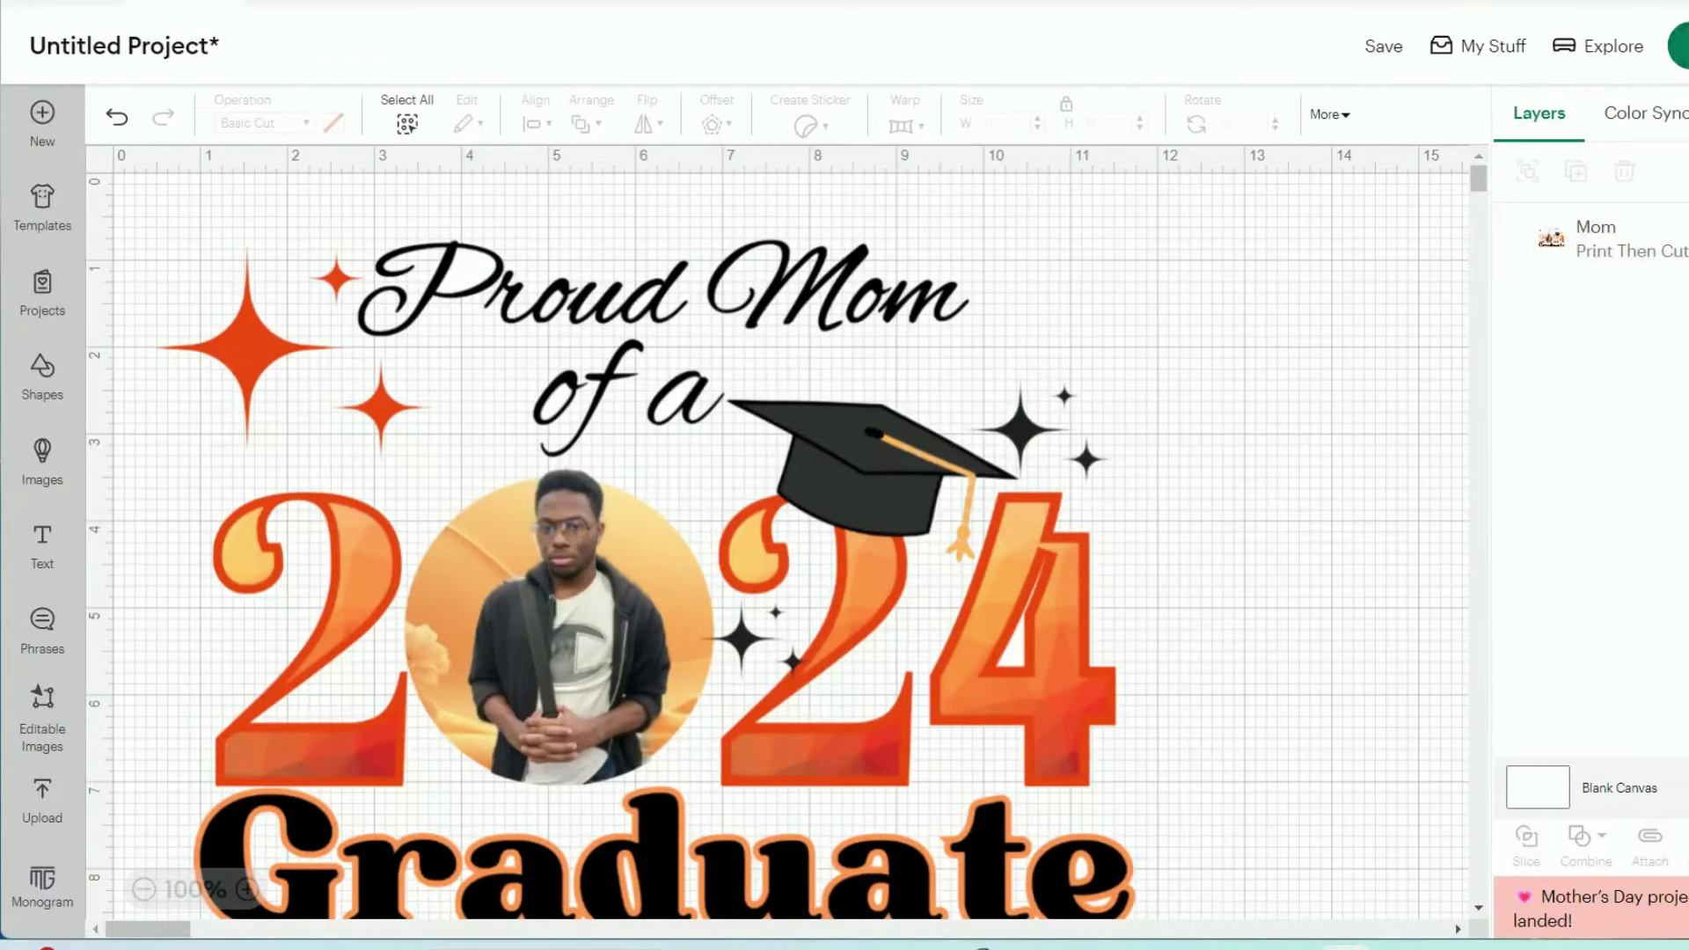
{"action": "left_click", "coordinate": [1660, 9]}
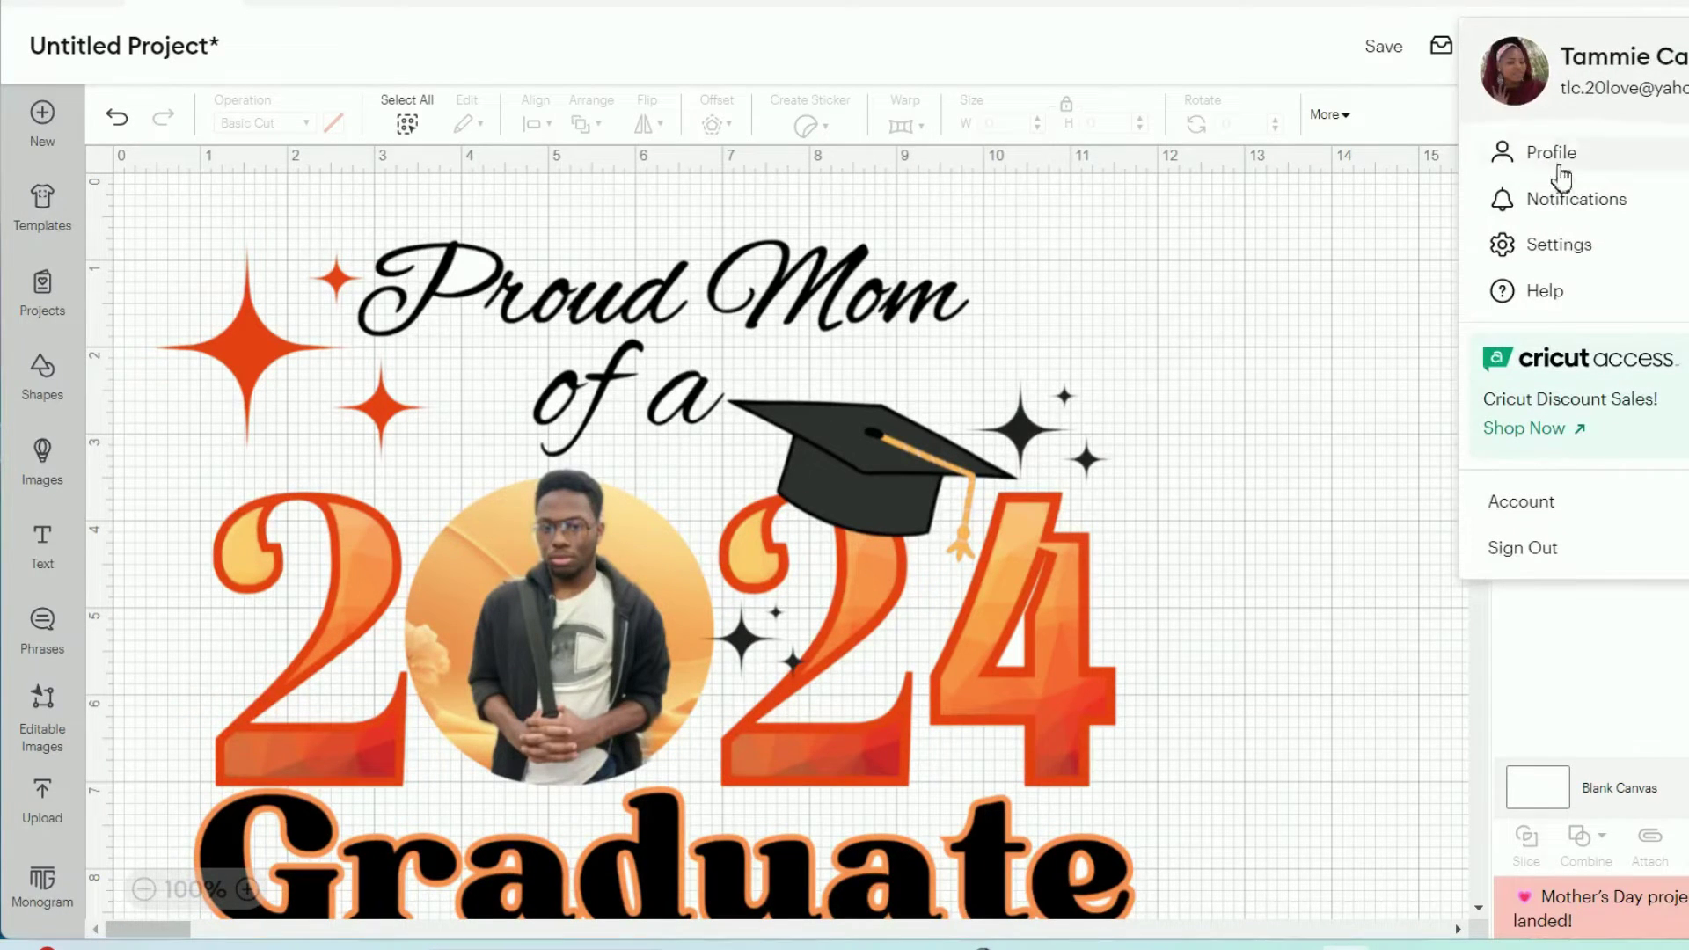
{"action": "left_click", "coordinate": [1581, 255]}
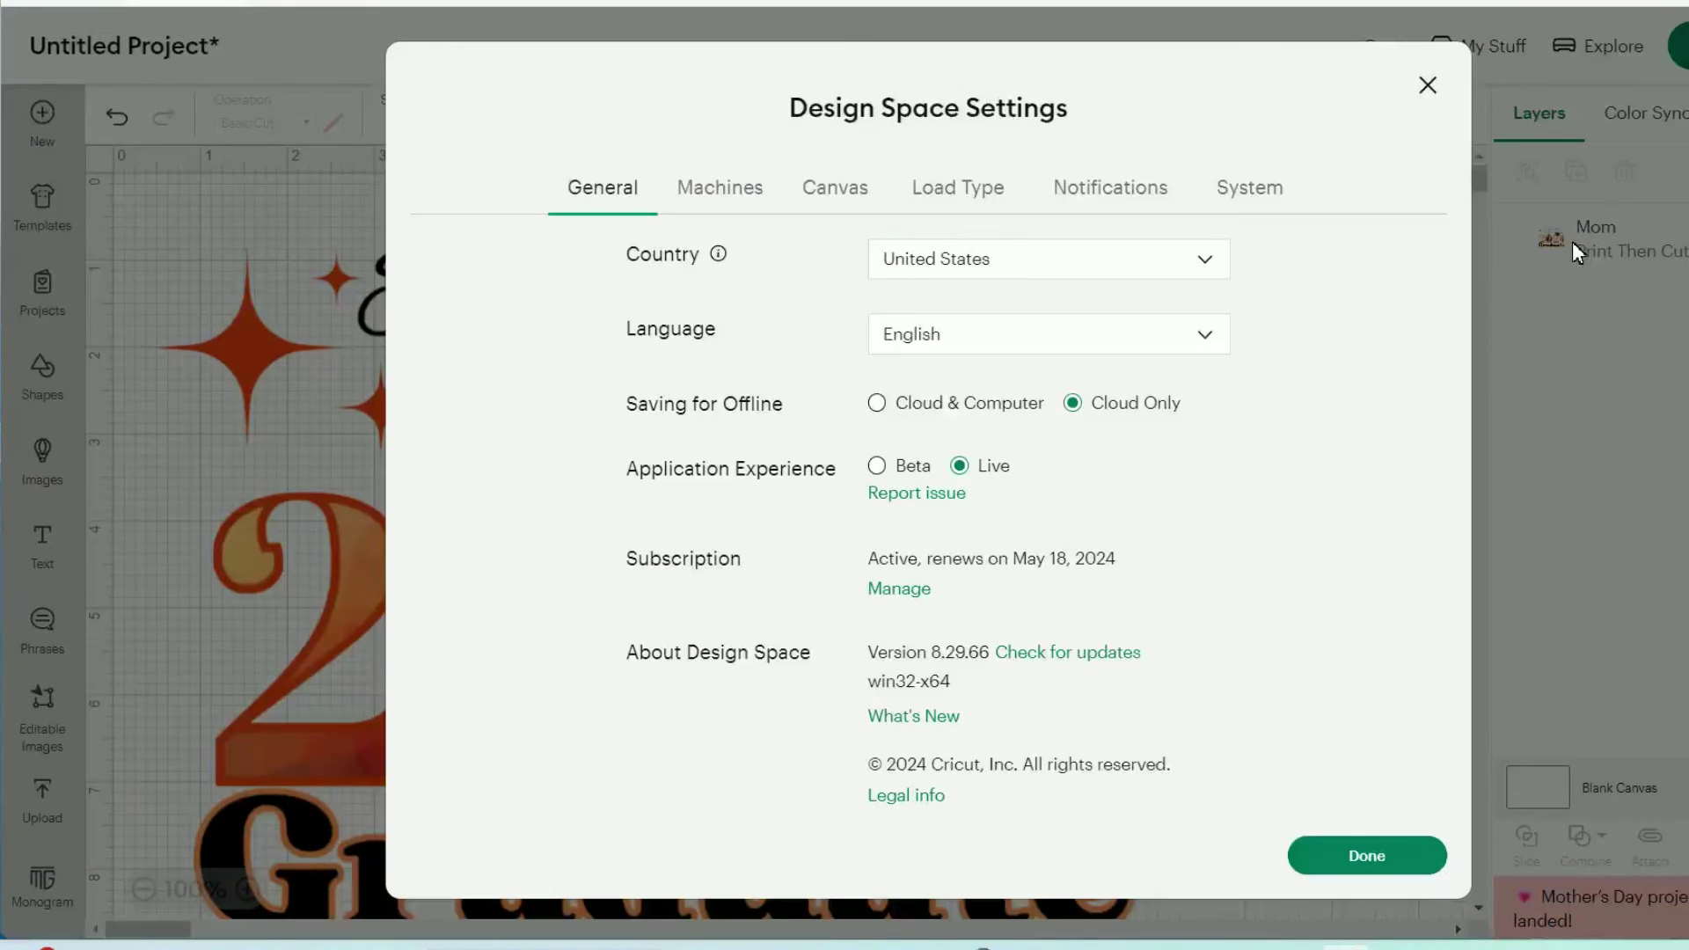
{"action": "left_click", "coordinate": [975, 196]}
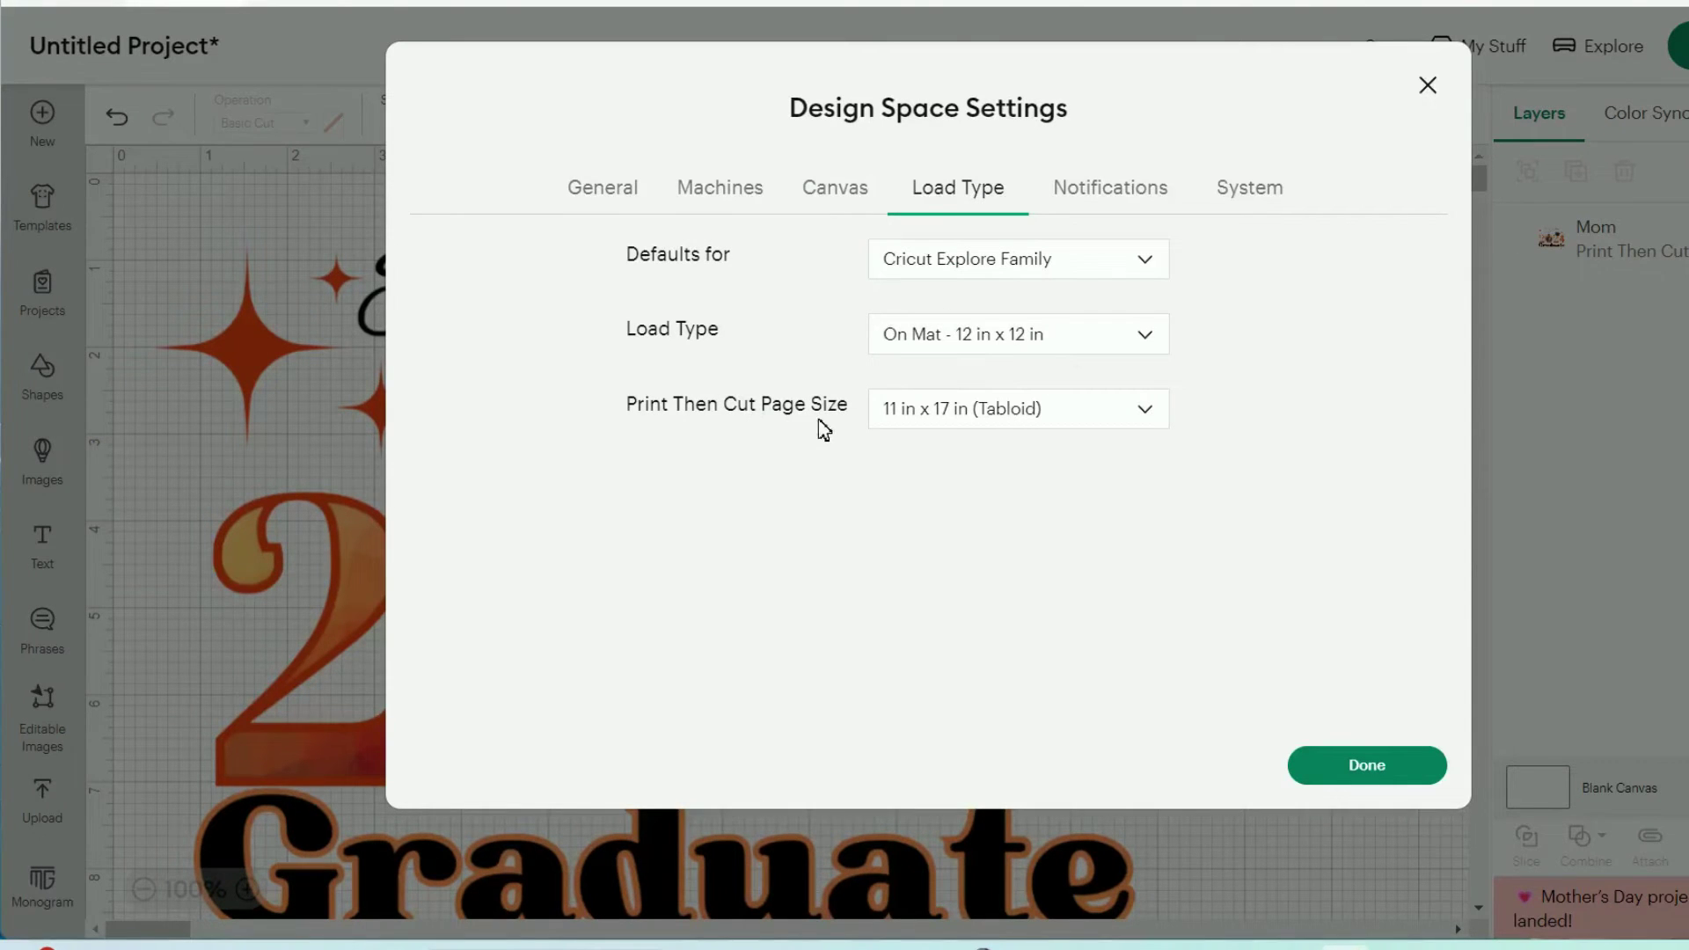
Keep the Print Then Cut page size at 11 in x 17 in (Tabloid) and close Settings
{"action": "left_click", "coordinate": [1146, 412]}
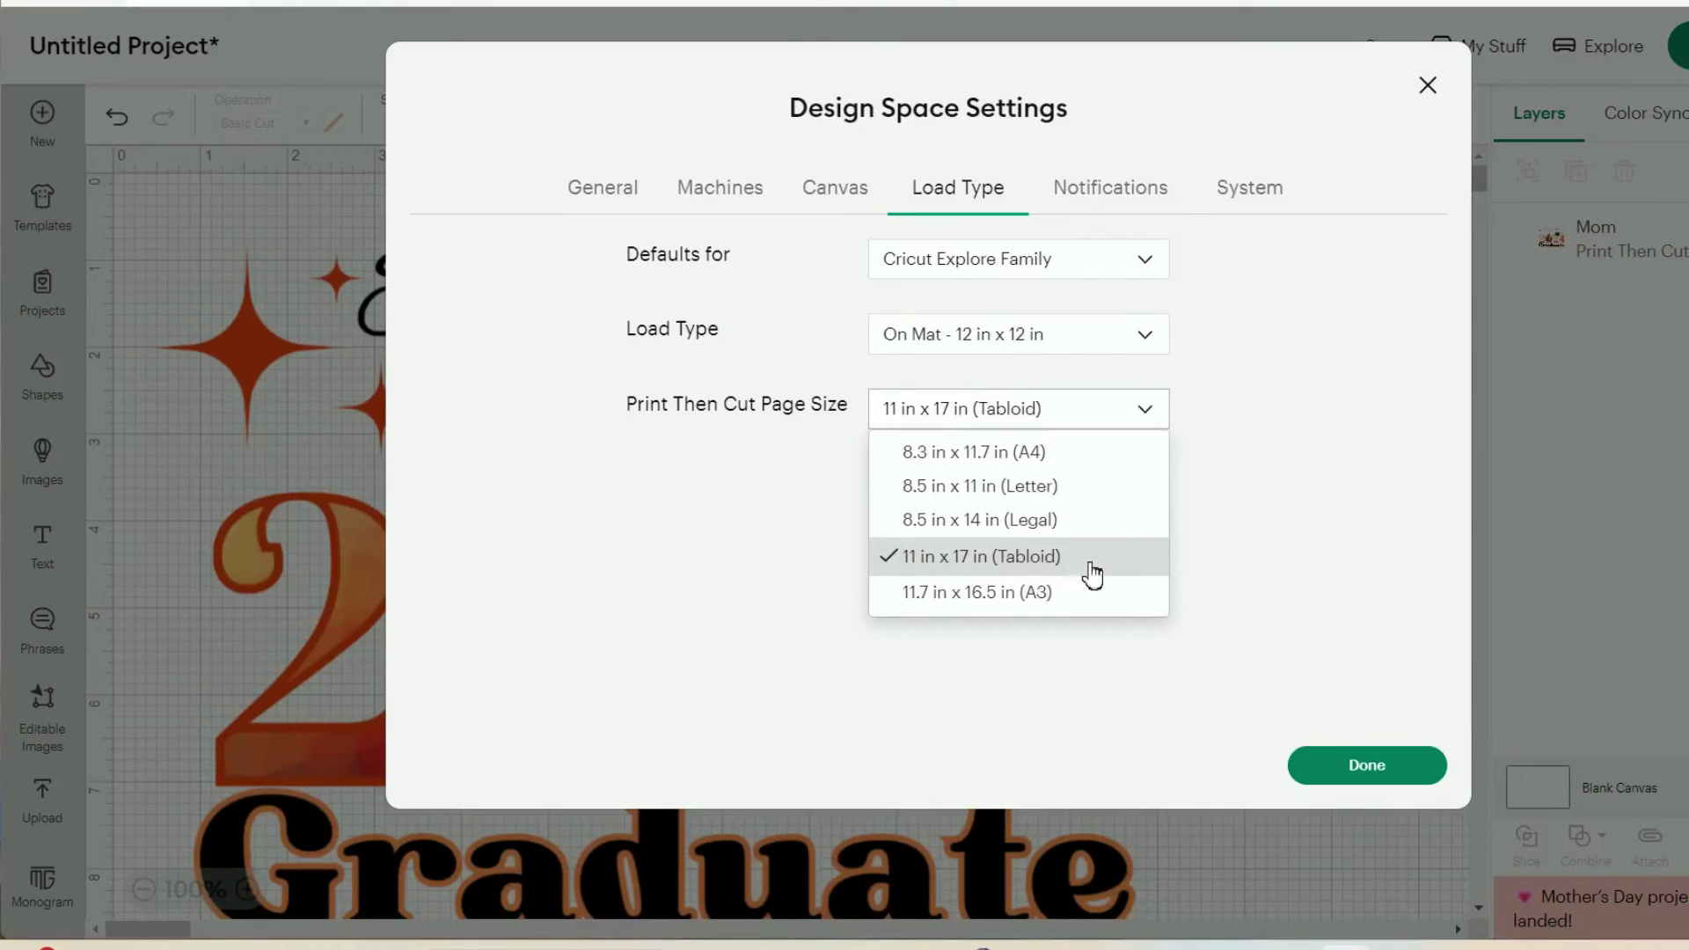
{"action": "left_click", "coordinate": [1397, 772]}
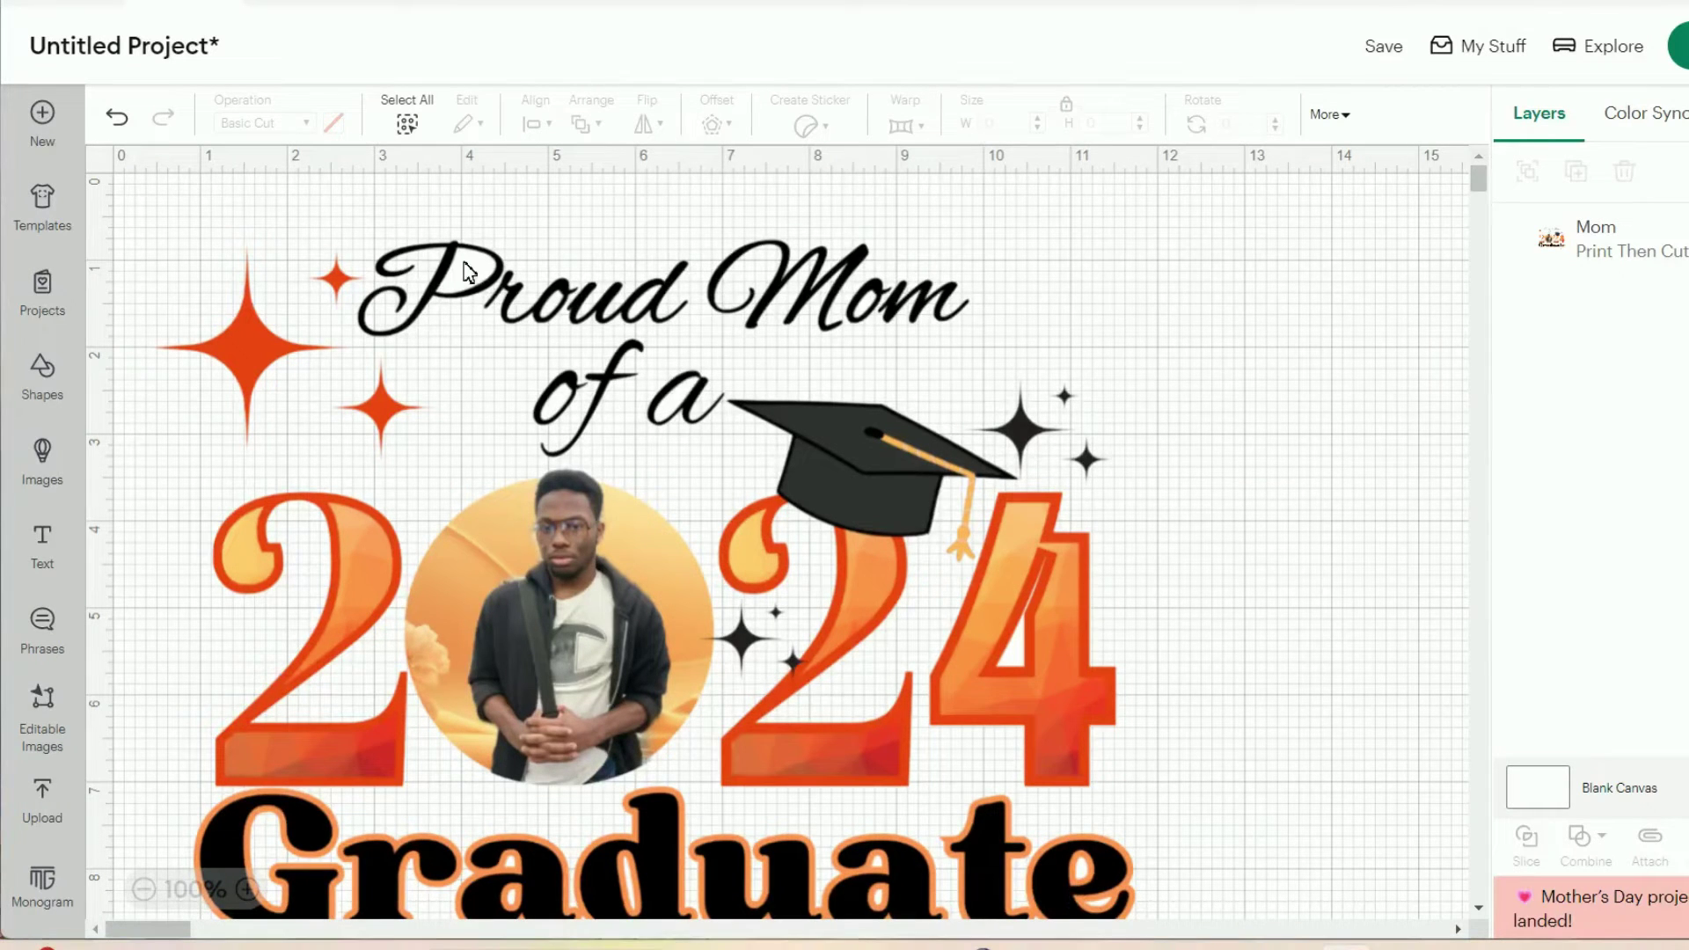
{"action": "scroll", "coordinate": [933, 488], "scroll_direction": "down", "scroll_amount": 5}
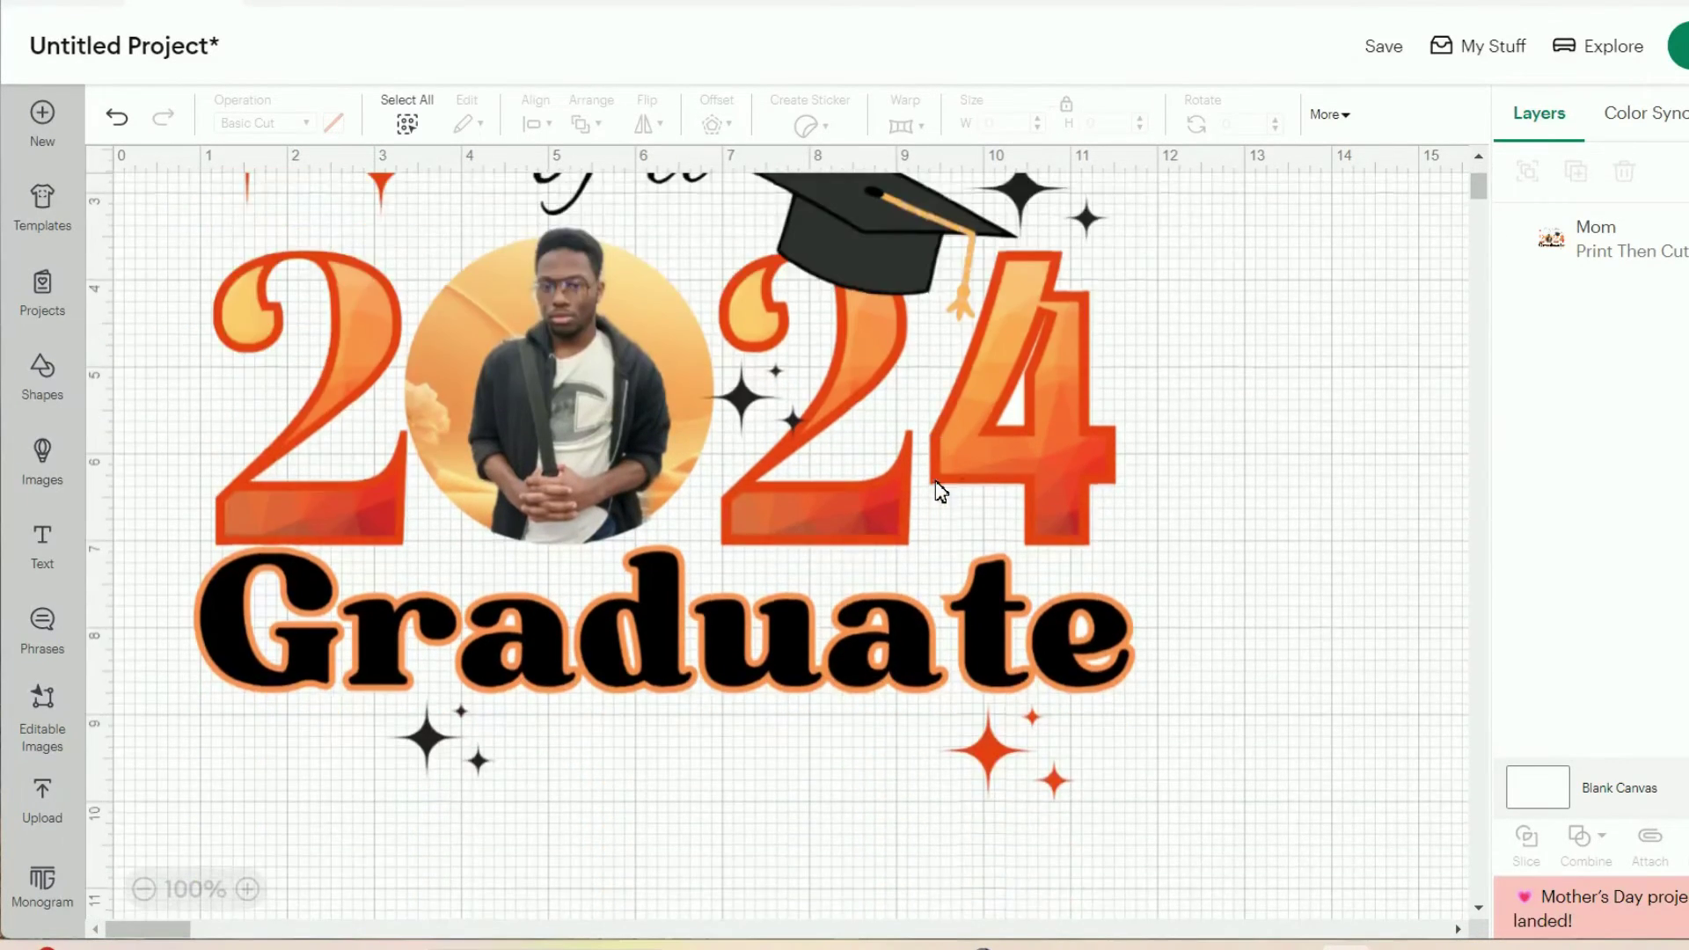